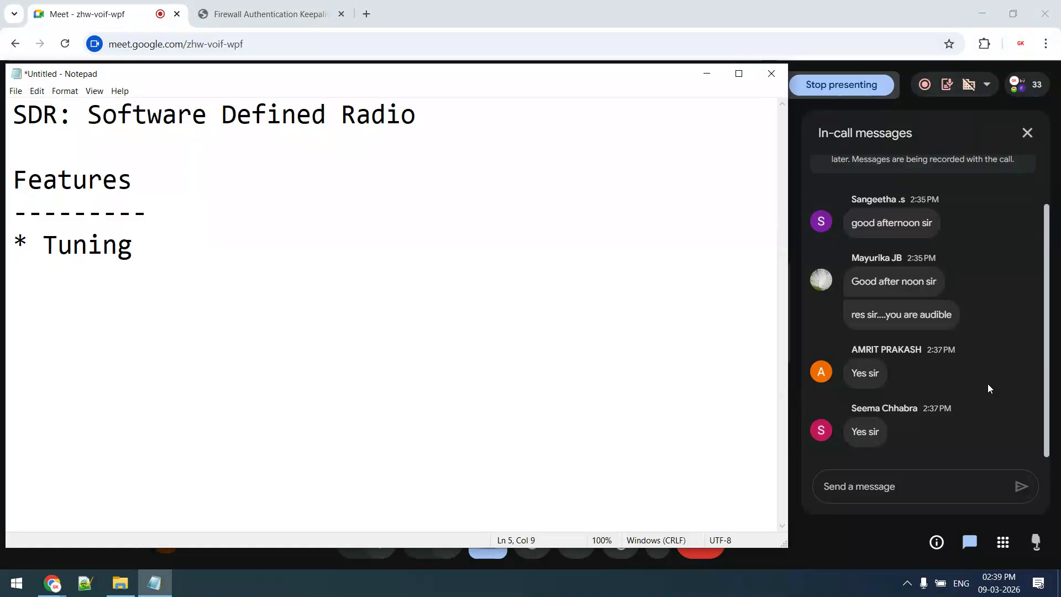
# Complete the first bullet under Features so it reads "Tuning, Mapping and Analyzing Radio Spectrum".
pyautogui.write(', Mapping and ')
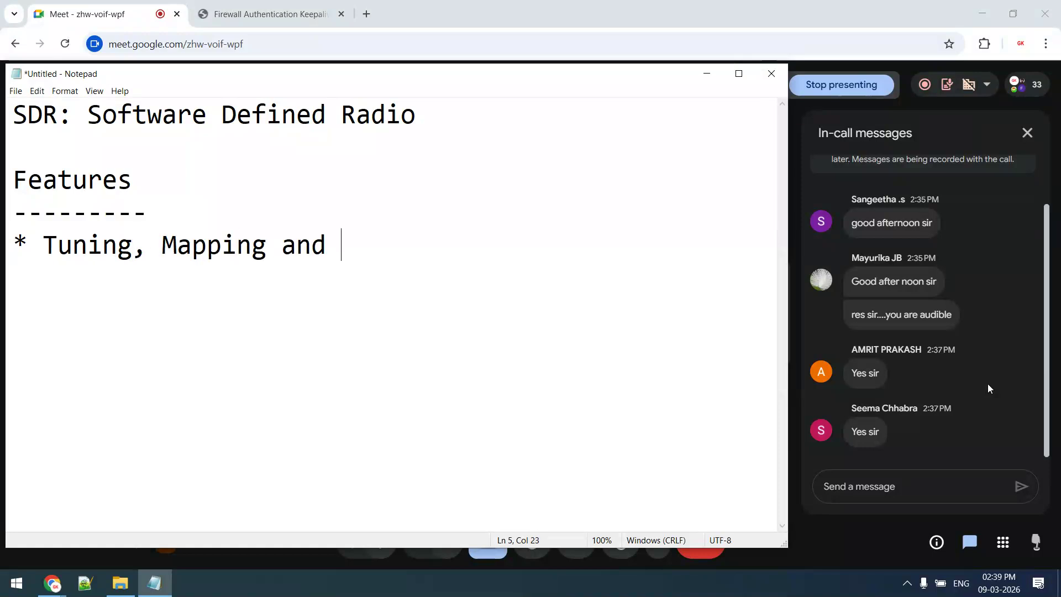
pyautogui.write('Analy')
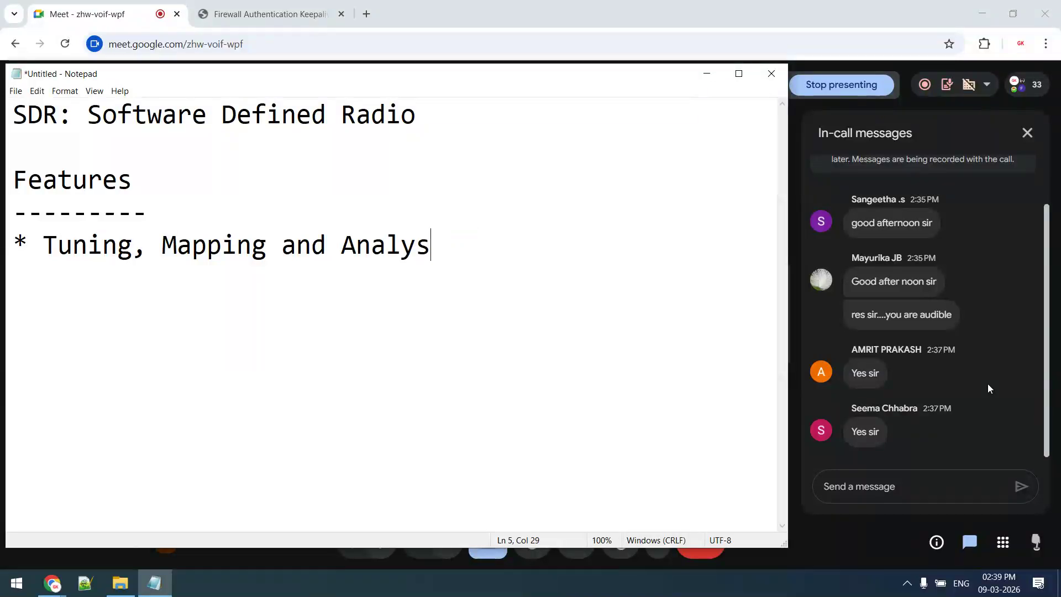
pyautogui.write('zing Radio Spectrum')
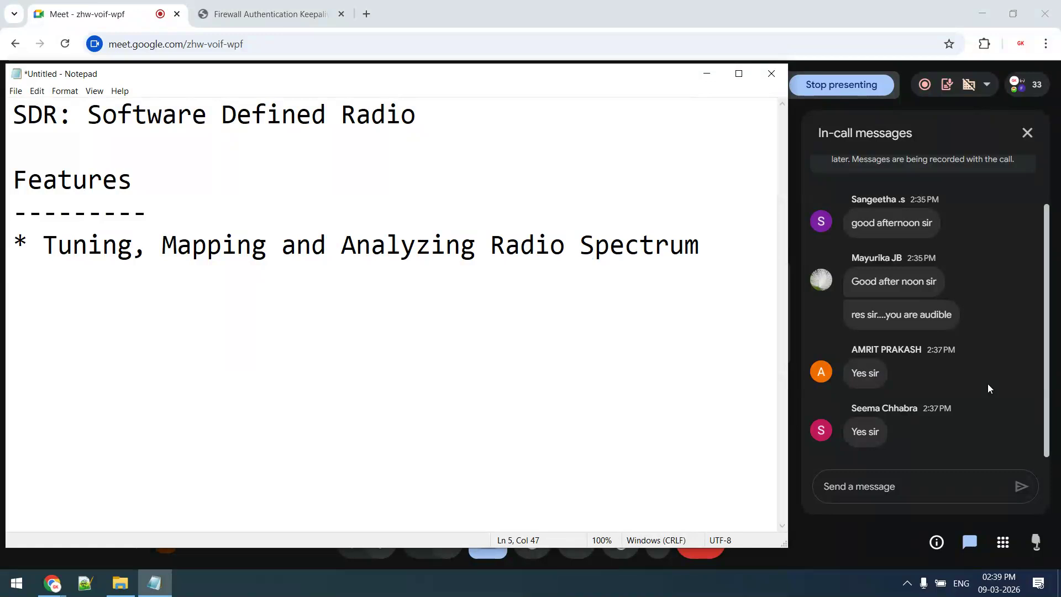
# Add a second feature bullet reading "Simulation of Radio Environment".
pyautogui.press('Return')
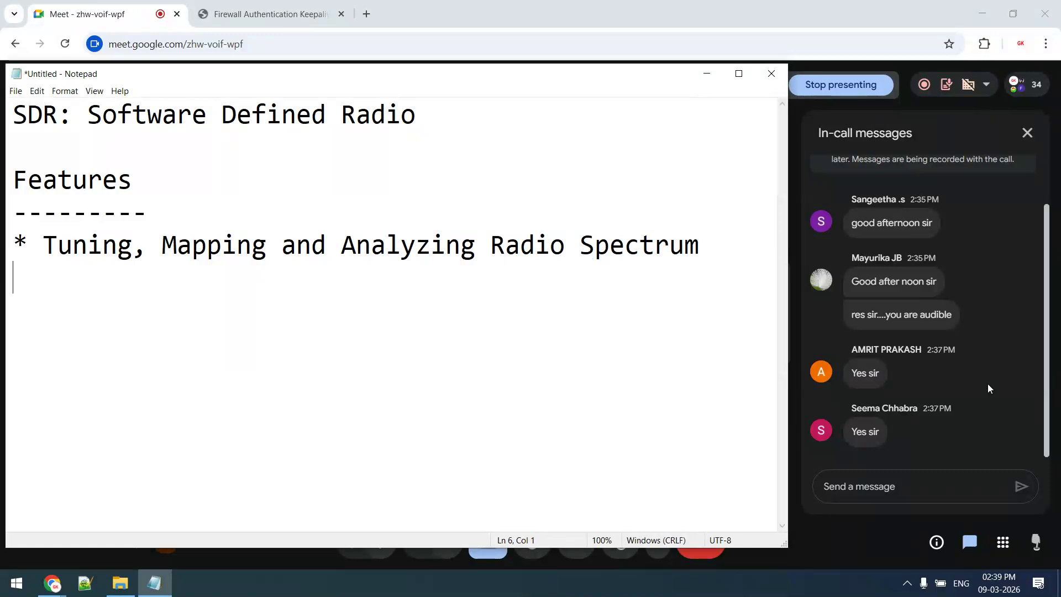
pyautogui.write('* ')
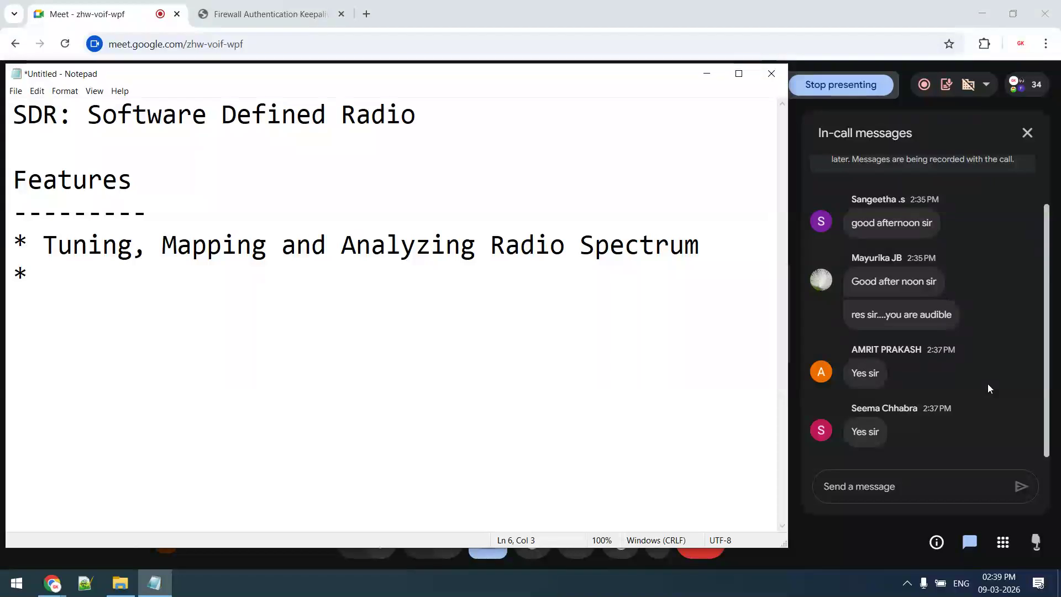
pyautogui.write('si')
pyautogui.press('BackSpace')
pyautogui.press('BackSpace')
pyautogui.write('Simulationf')
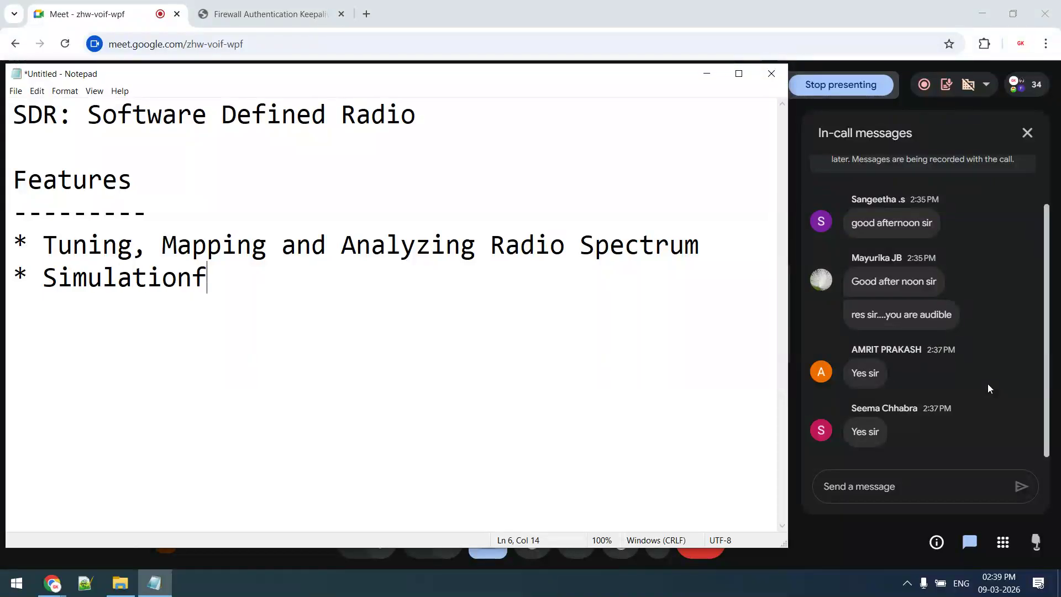
pyautogui.press('BackSpace')
pyautogui.write('of Rad')
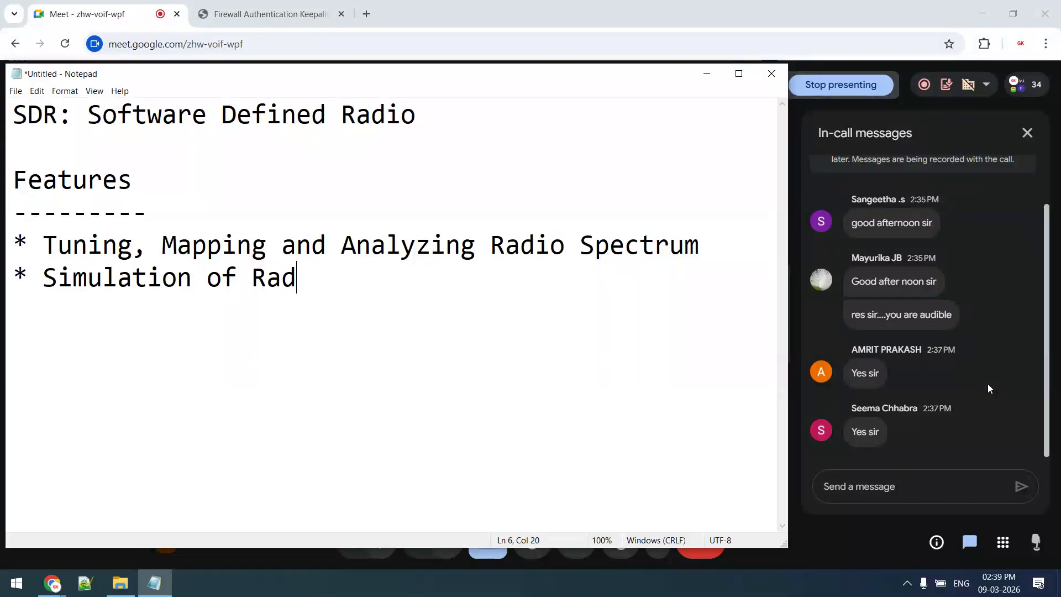
pyautogui.write('io Environment')
pyautogui.press('Return')
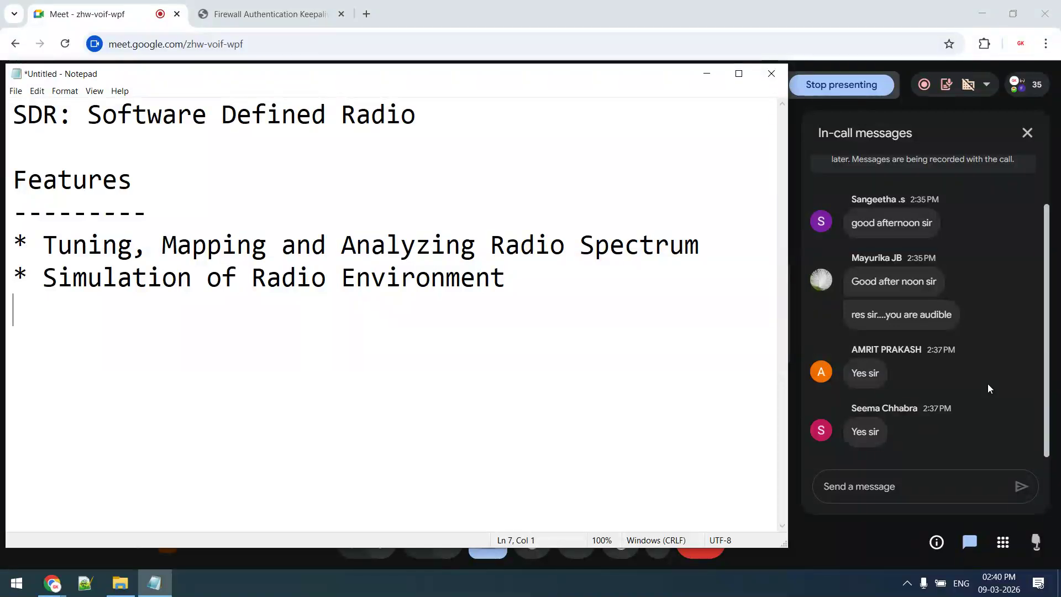
# Extend the simulation bullet with "using GNU Radio" on the same line.
pyautogui.press('BackSpace')
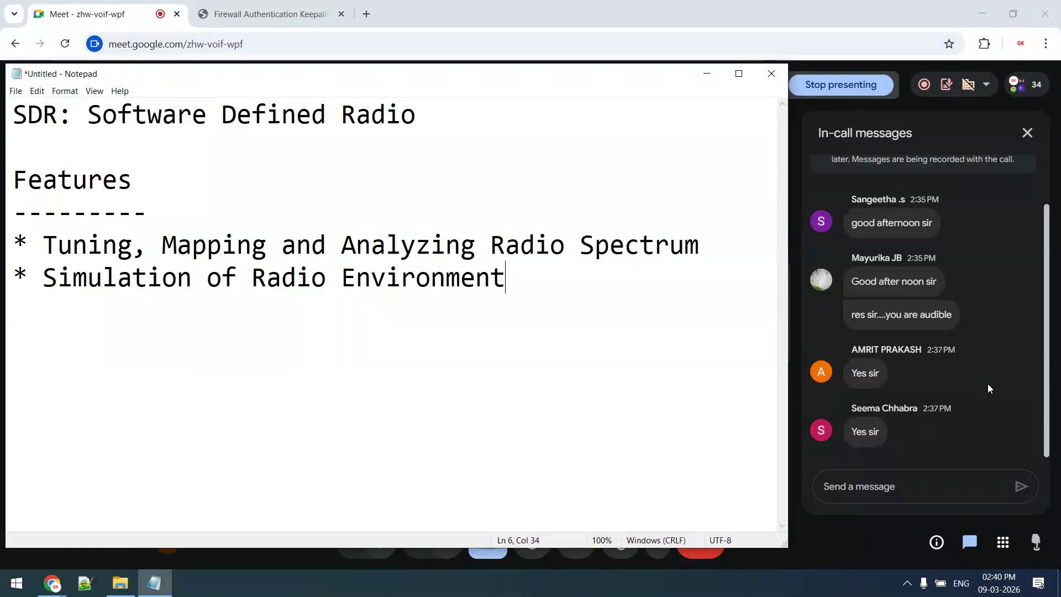
pyautogui.press('BackSpace')
pyautogui.write('using GNu')
pyautogui.press('BackSpace')
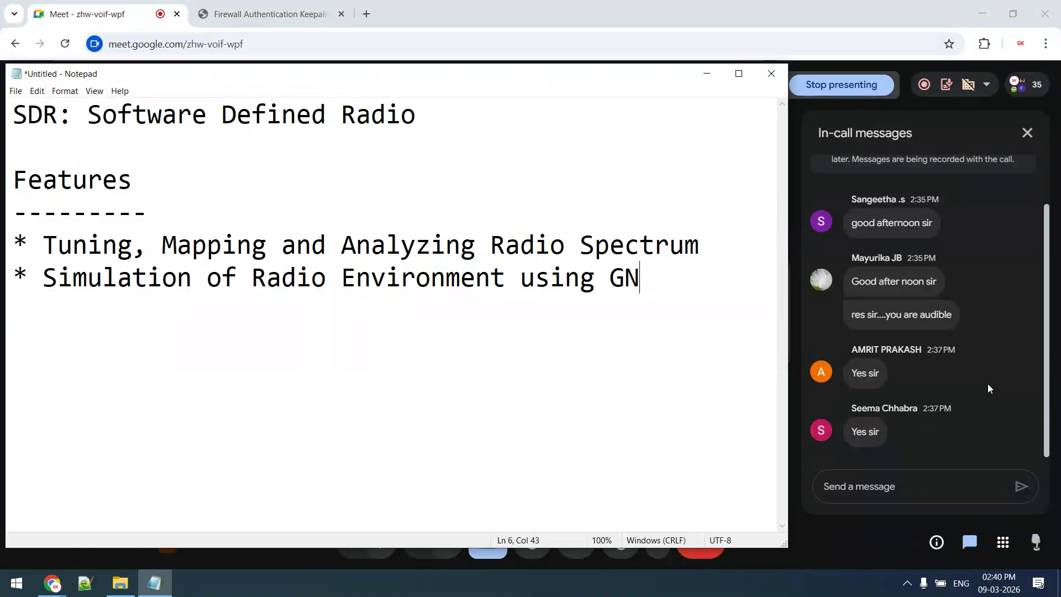
pyautogui.write('U Radio')
# Add a third feature bullet with the text "Connecting to bands".
pyautogui.press('Return')
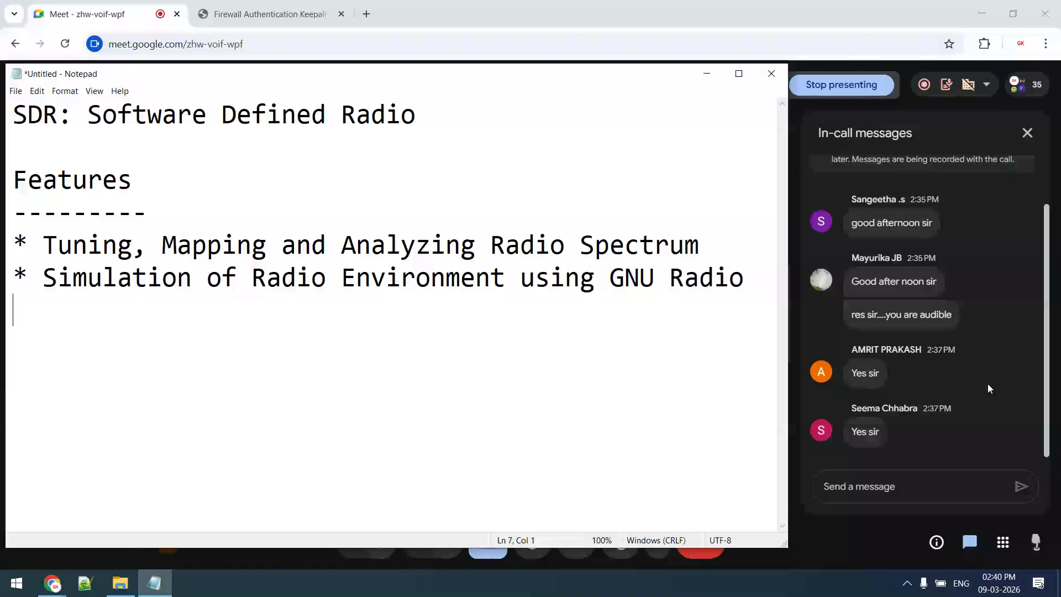
pyautogui.write('* ')
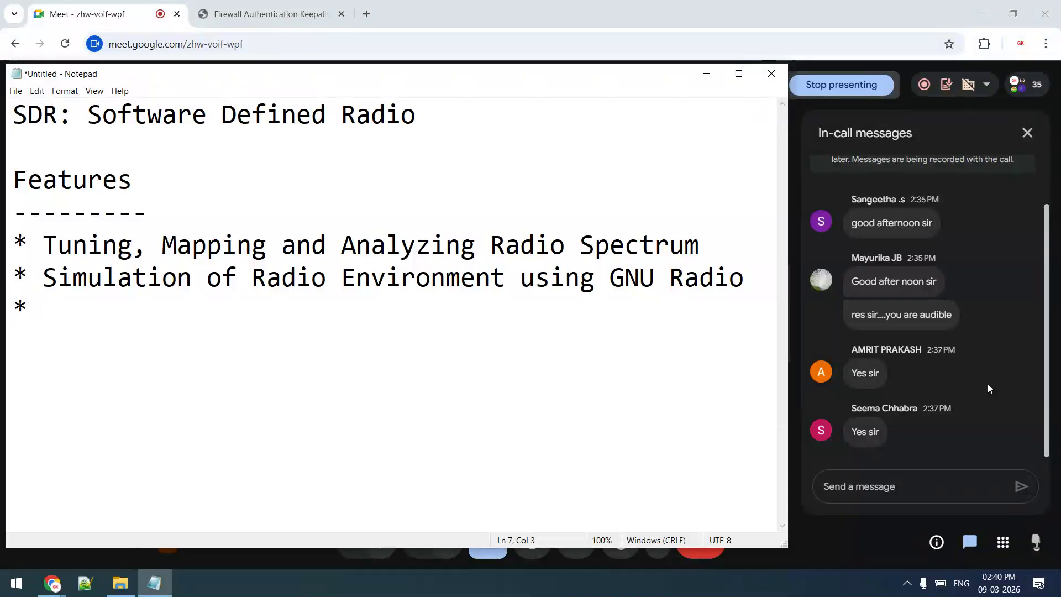
pyautogui.write('Connecting')
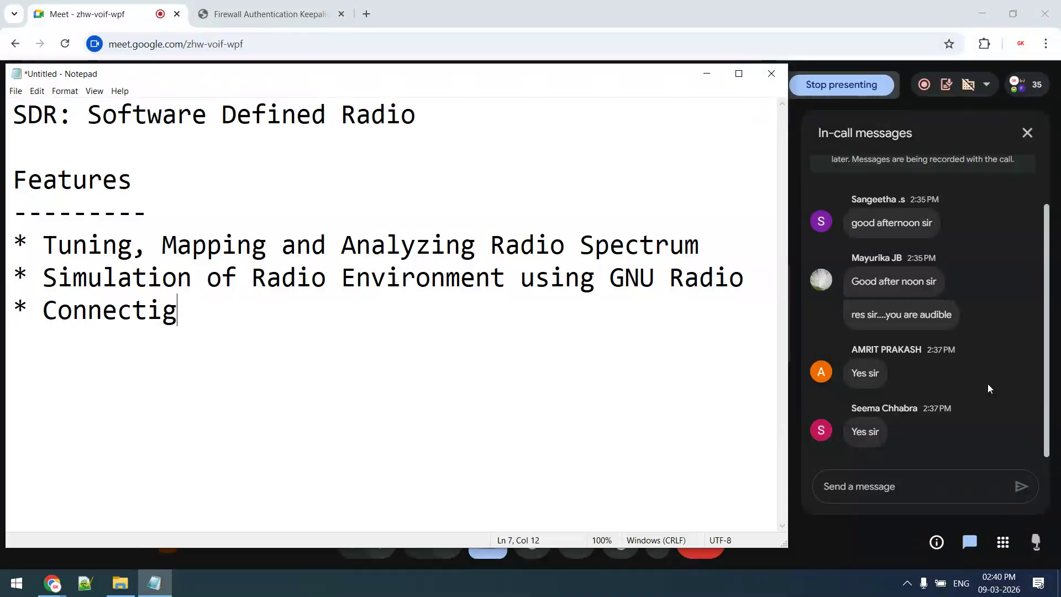
pyautogui.press('BackSpace')
pyautogui.write('ng to ')
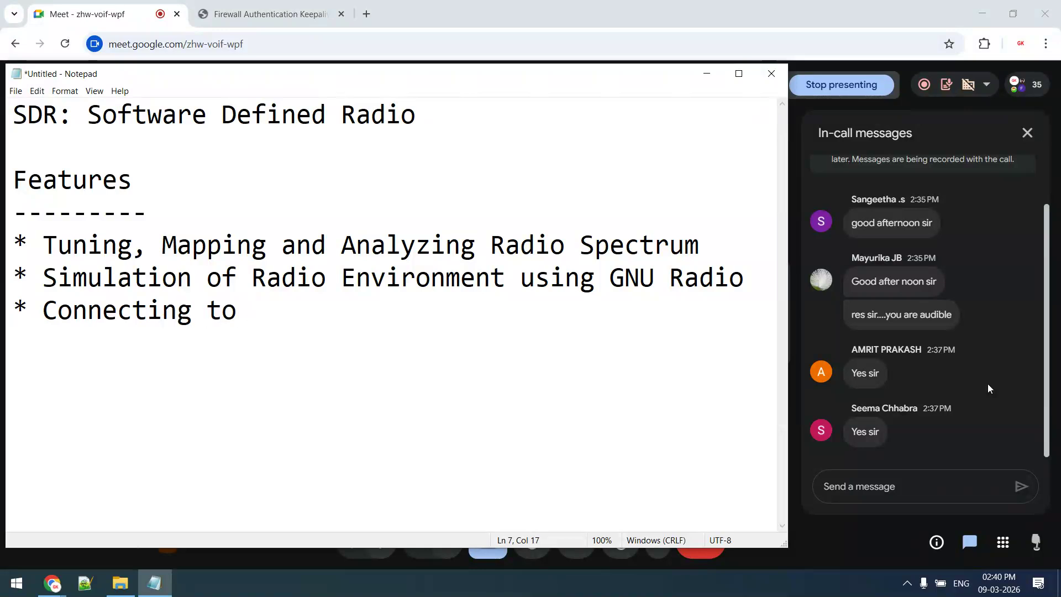
pyautogui.write('bands:')
pyautogui.press('BackSpace')
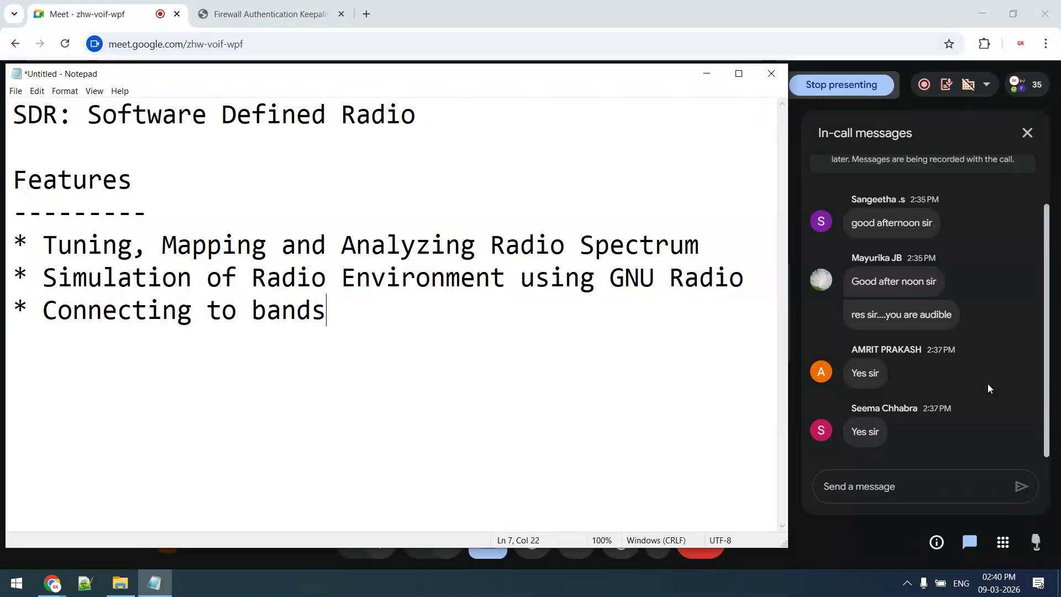
# Append ": medium, air, long wave, ham" to the bands bullet and widen the Notepad window slightly.
pyautogui.write(': medium, a')
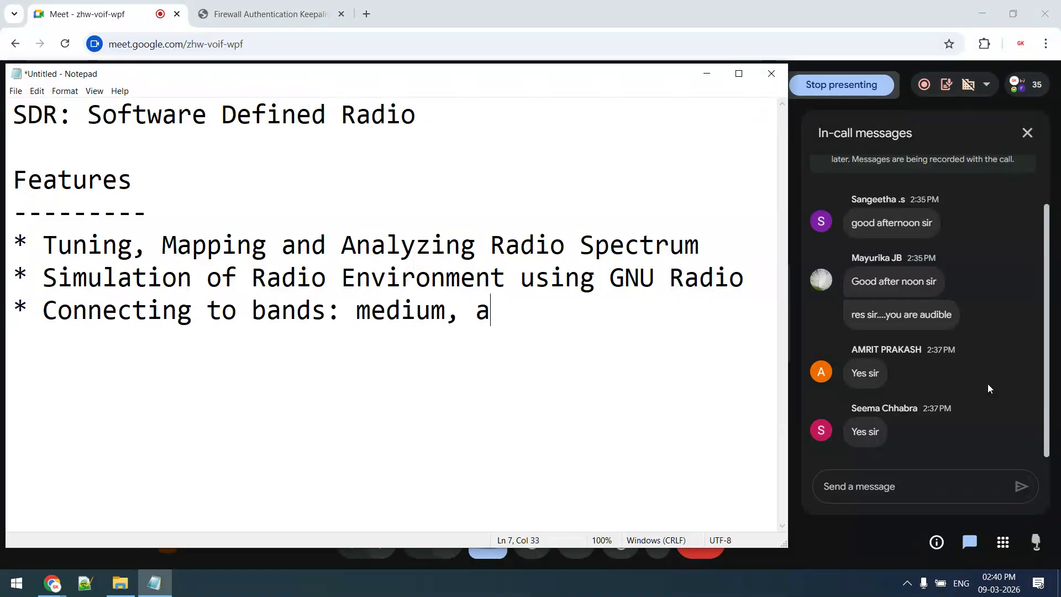
pyautogui.write('ir, loong')
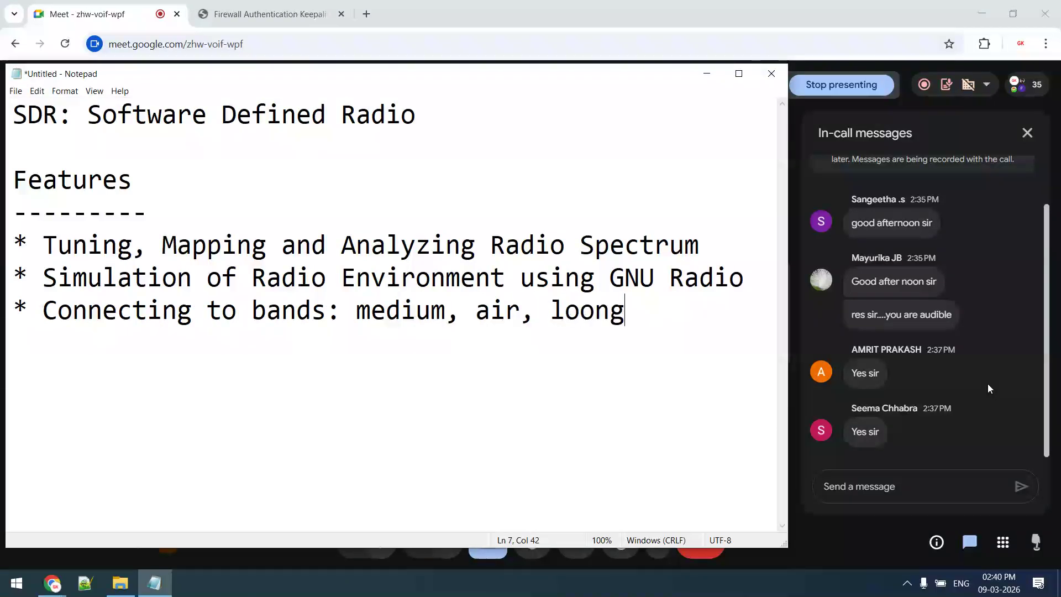
pyautogui.press('BackSpace')
pyautogui.press('BackSpace')
pyautogui.press('BackSpace')
pyautogui.write('ng')
pyautogui.press('BackSpace')
pyautogui.press('BackSpace')
pyautogui.press('BackSpace')
pyautogui.write('ng wae')
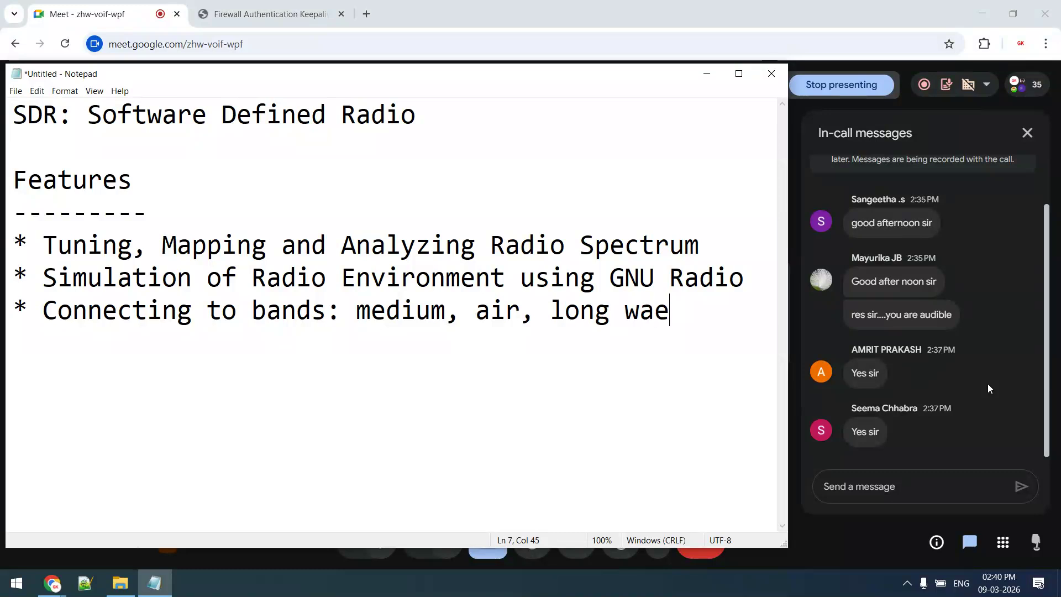
pyautogui.press('BackSpace')
pyautogui.write('ve, ham')
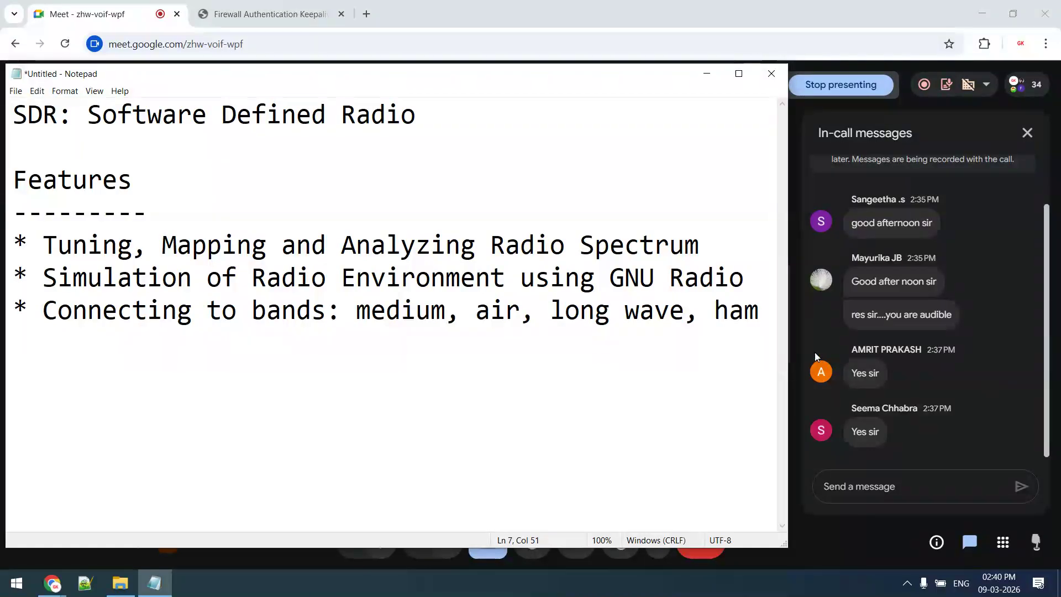
pyautogui.moveTo(789, 338); pyautogui.dragTo(795, 337)
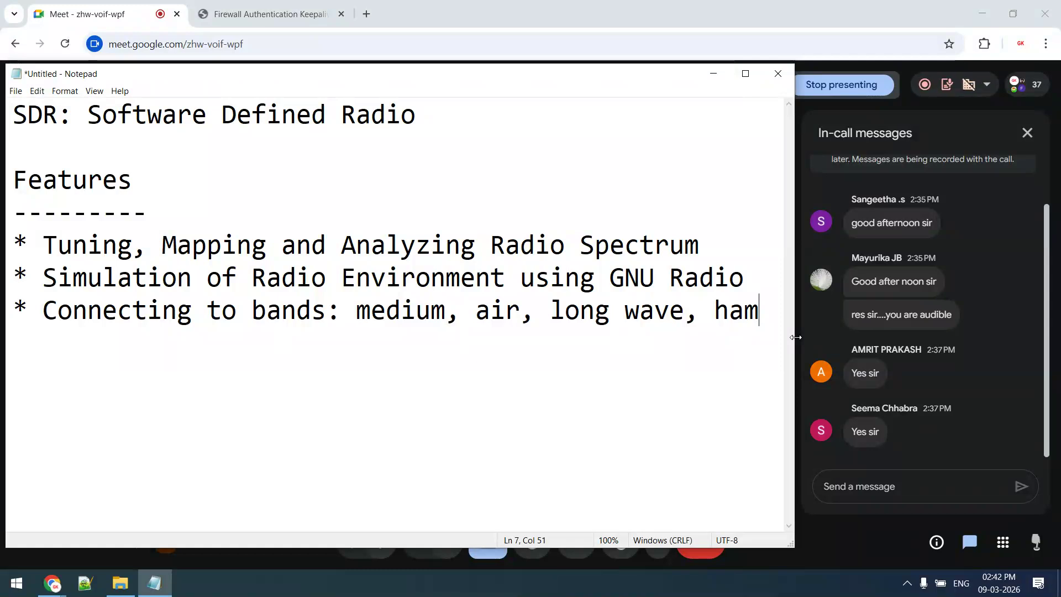
# Add a fourth feature bullet reading "Underwater Antenna".
pyautogui.press('Return')
pyautogui.write('* Und')
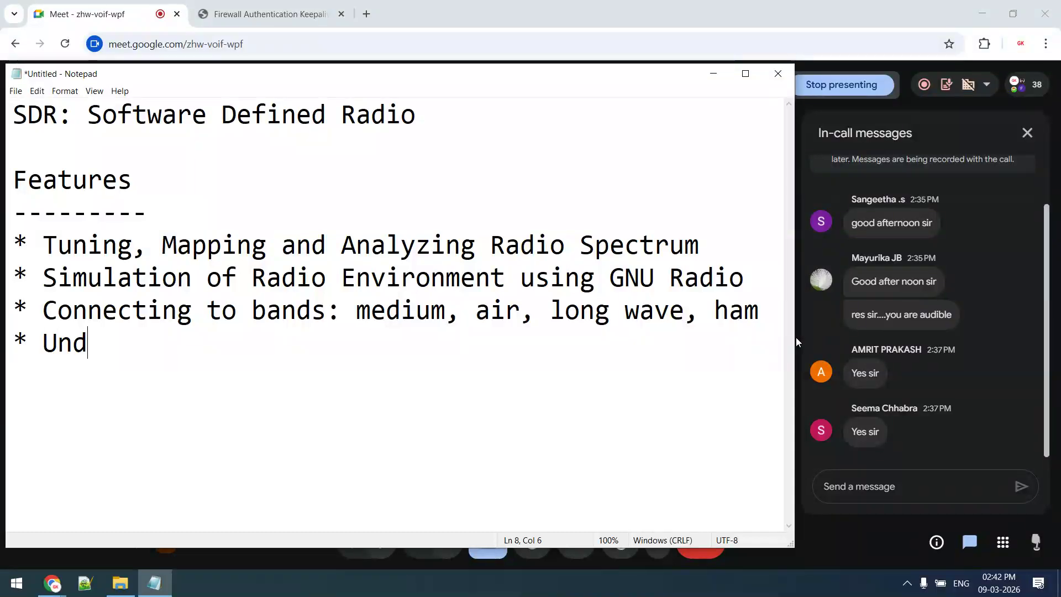
pyautogui.write('erwater')
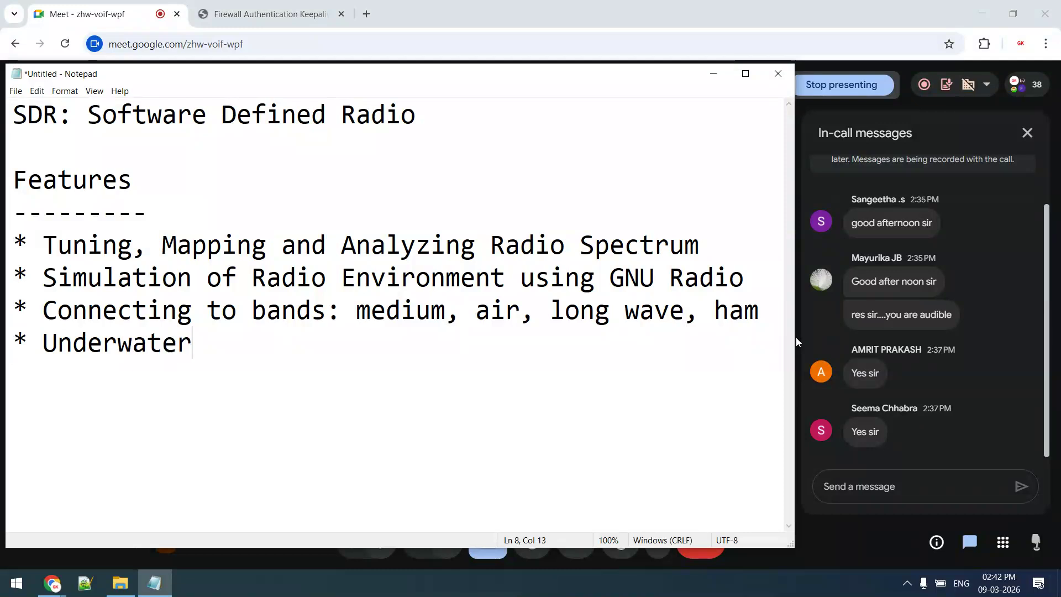
pyautogui.write(' Antenna')
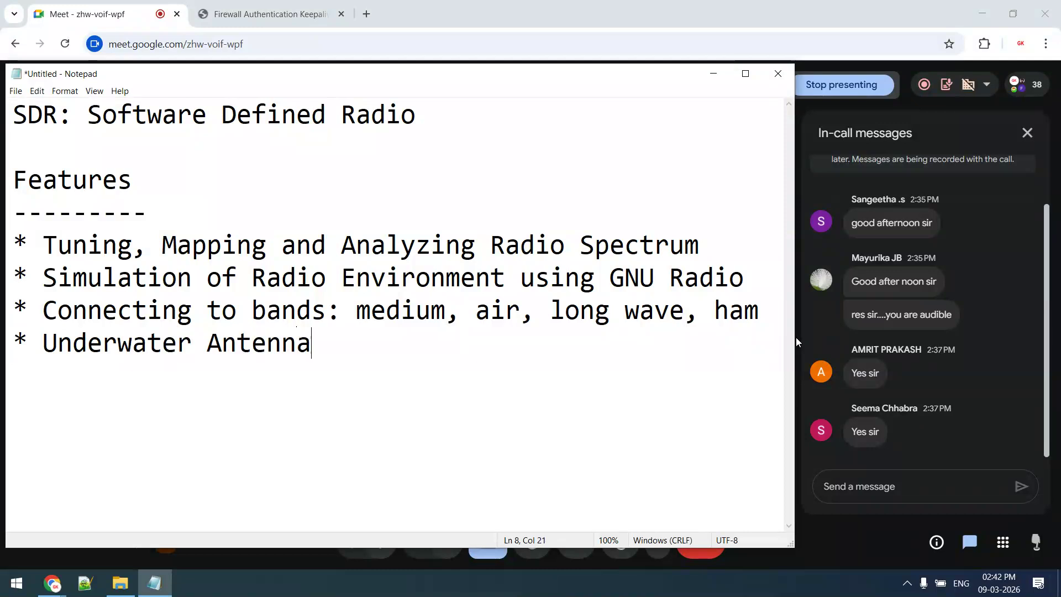
# Add a fifth feature bullet reading "Creating own FM Station".
pyautogui.press('Return')
pyautogui.write('*')
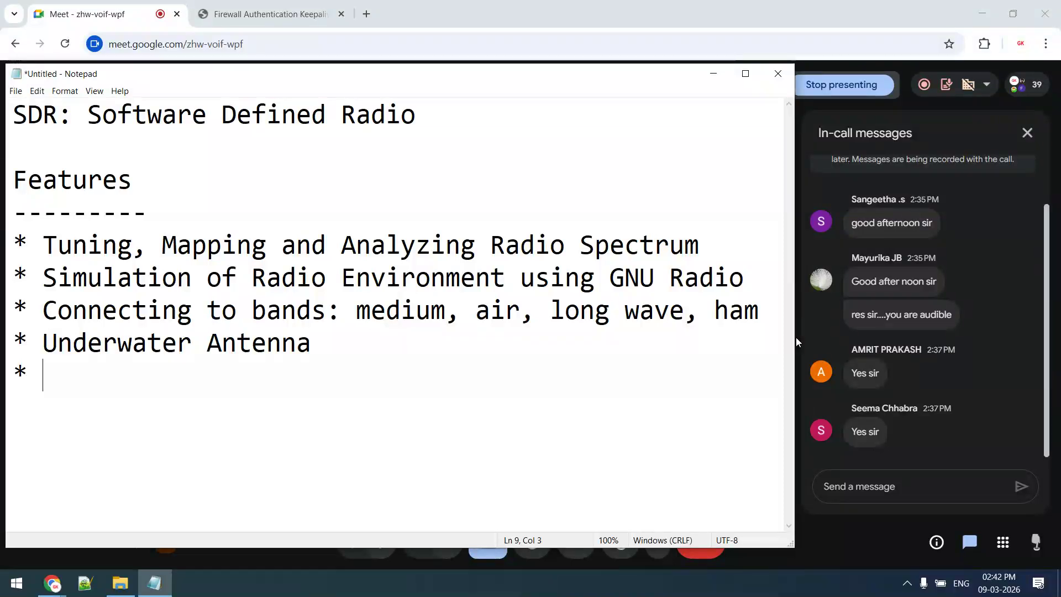
pyautogui.write('Creating own FM Station')
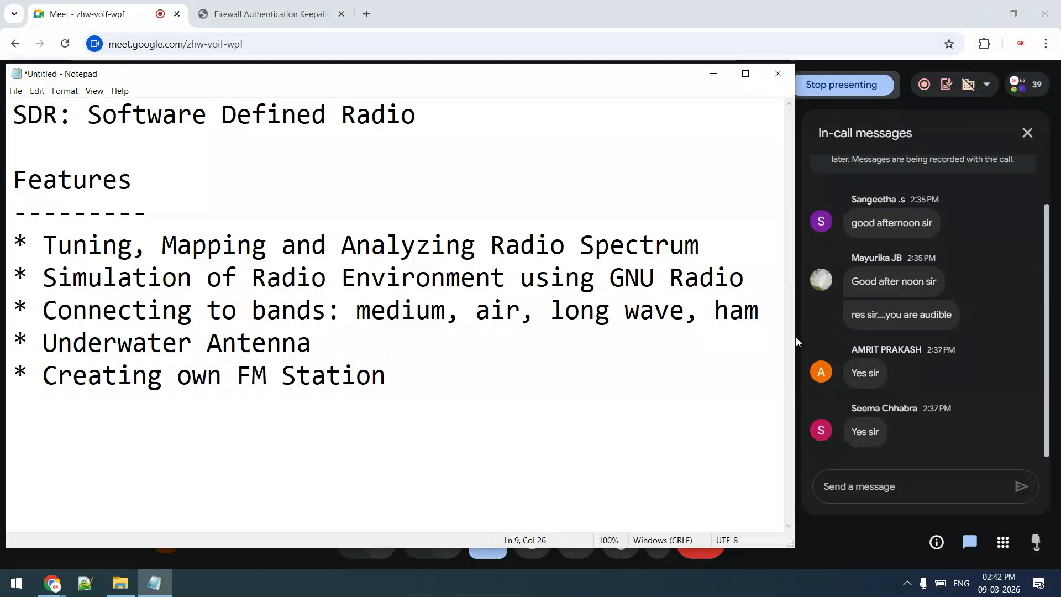
pyautogui.hotkey('ctrl', 'Left')
pyautogui.press('Left')
pyautogui.press('Right')
pyautogui.press('End')
# Add a sixth feature bullet reading "Underwater Radio Network / Acoustic Network".
pyautogui.press('Return')
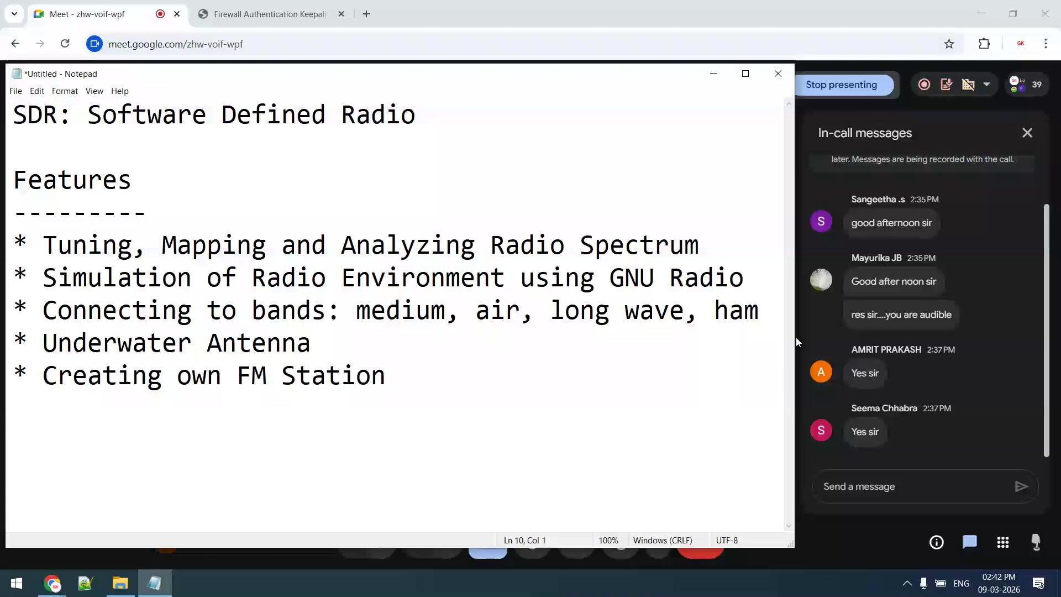
pyautogui.write('* ')
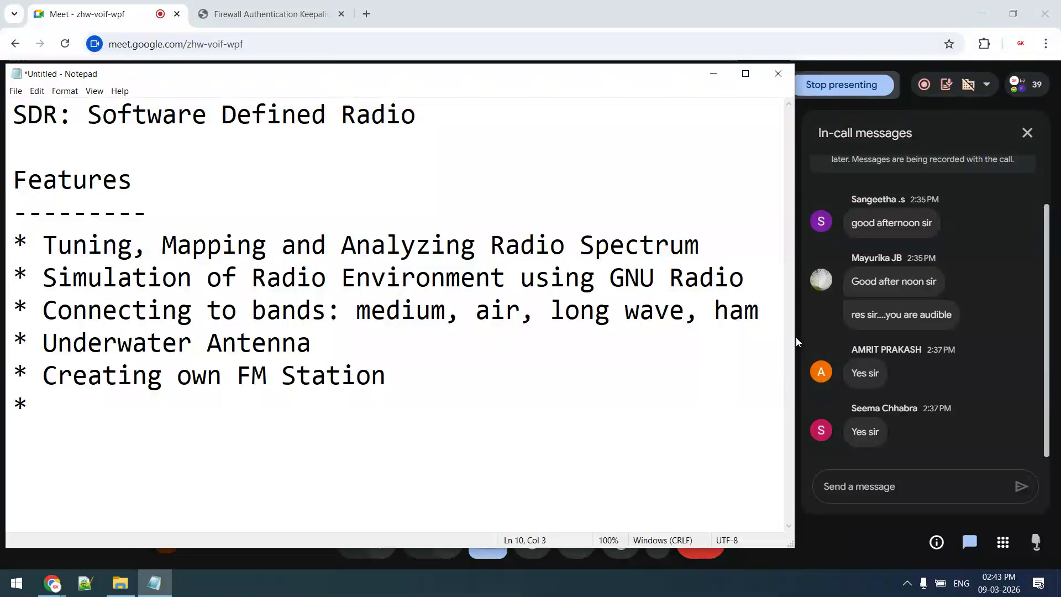
pyautogui.write('Underwat')
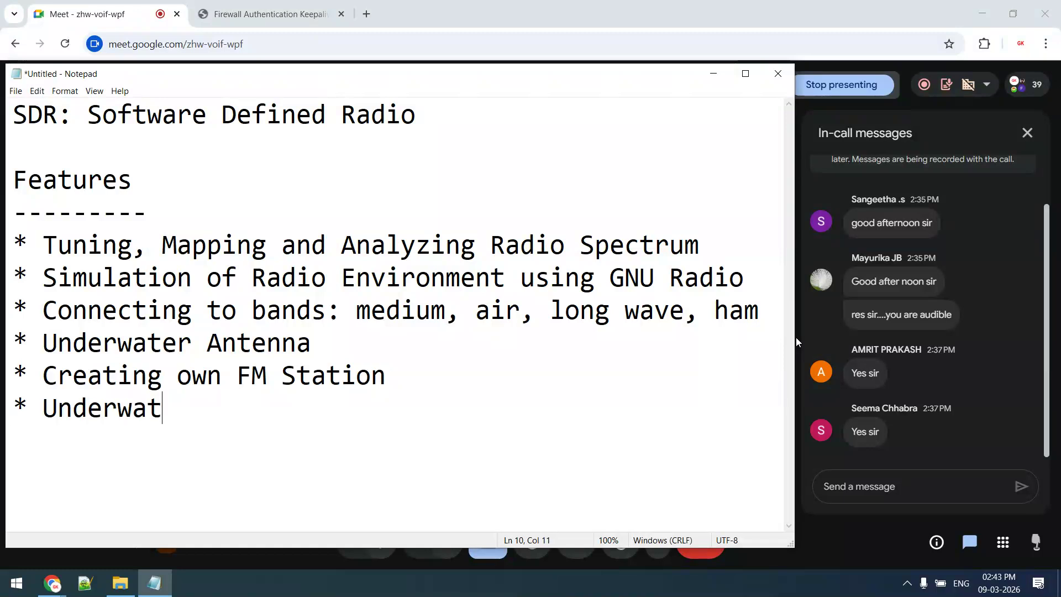
pyautogui.write('er Radio Network / Acust')
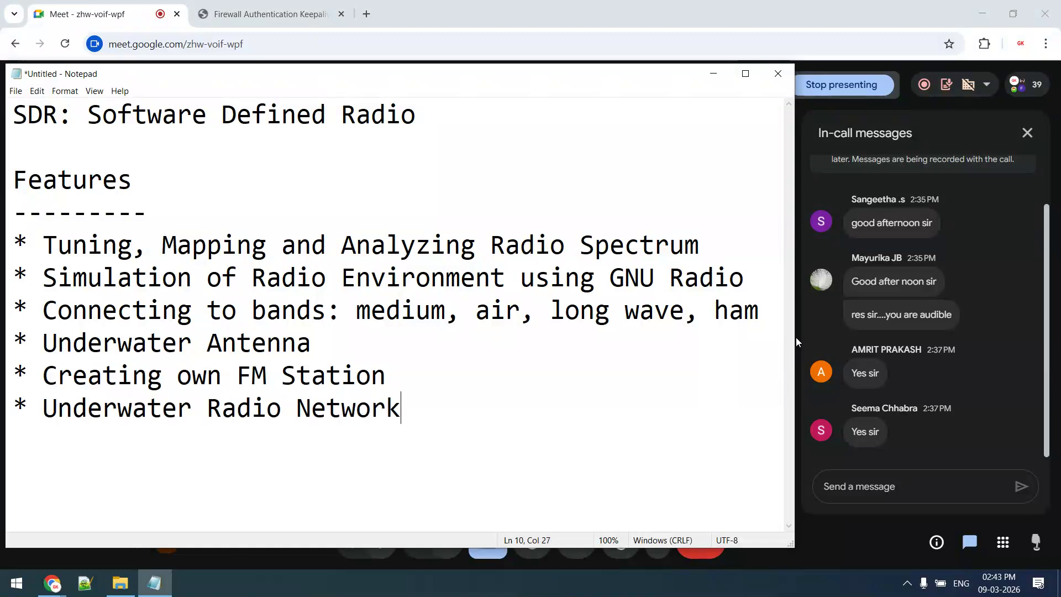
pyautogui.press('BackSpace')
pyautogui.press('BackSpace')
pyautogui.write('oustic ')
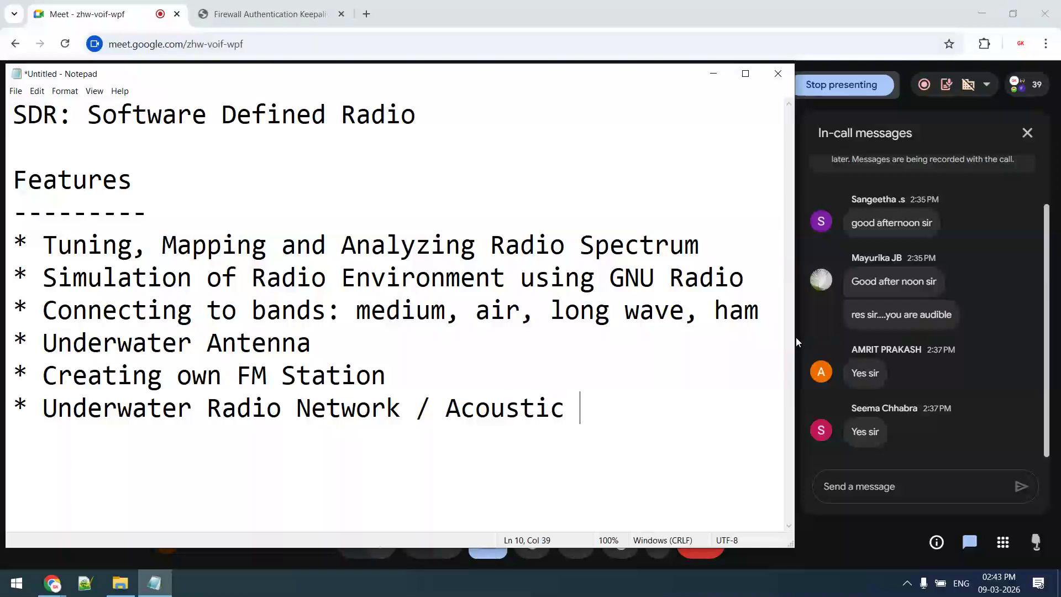
pyautogui.write('Network')
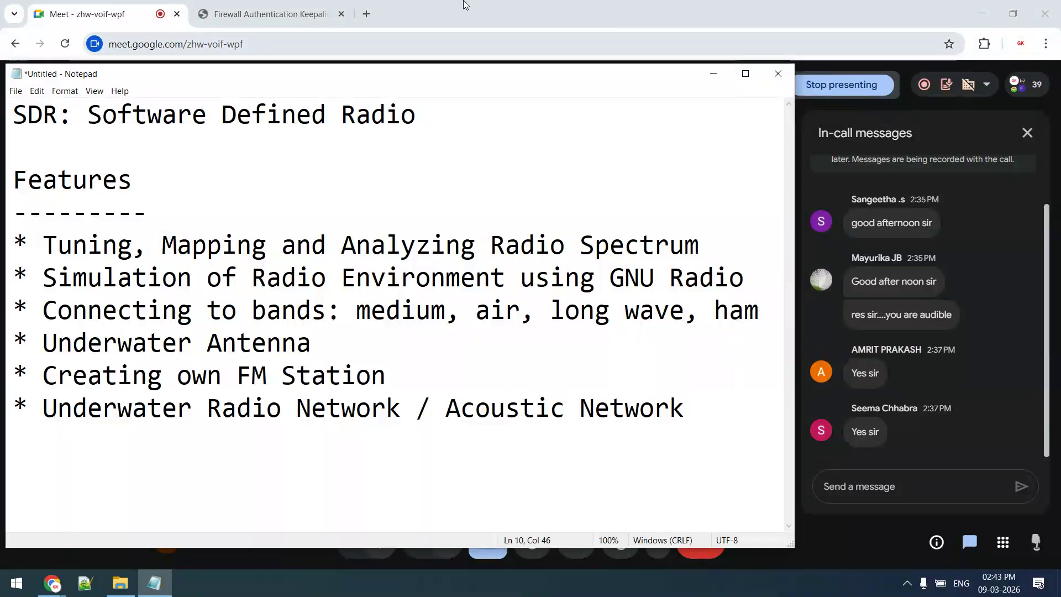
# Switch to Chrome, open gnuradio.org in a new tab and look over its home page.
pyautogui.click(366, 12)
pyautogui.write('gnu')
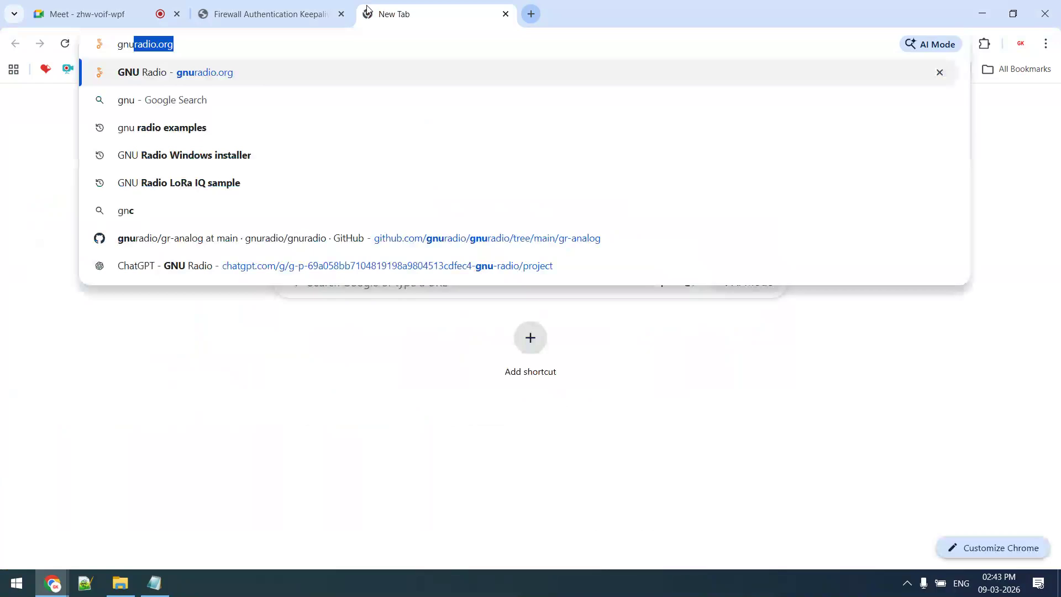
pyautogui.press('Return')
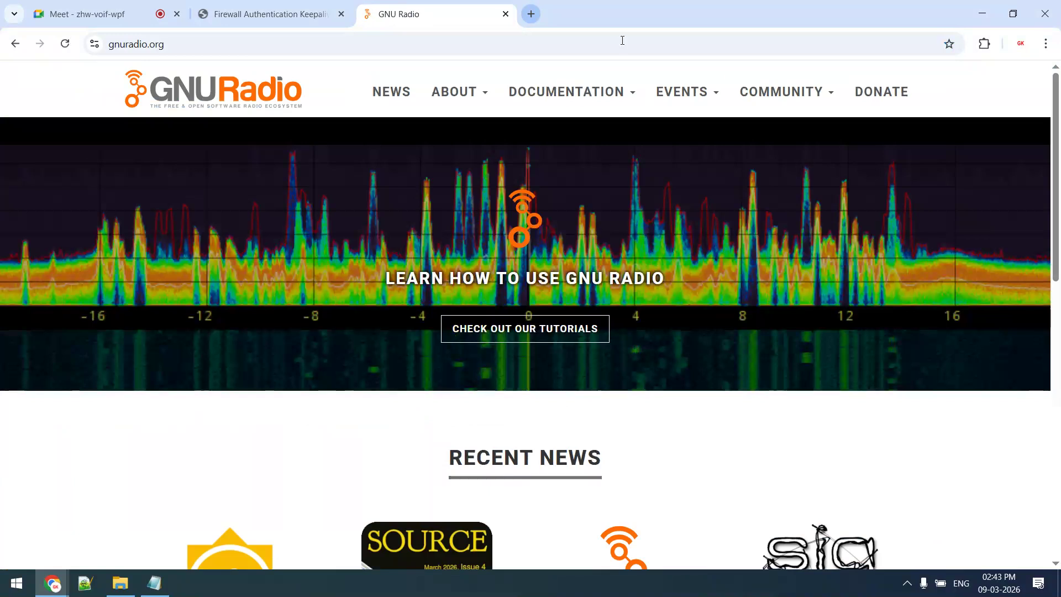
pyautogui.scroll(-4, 1056, 210)
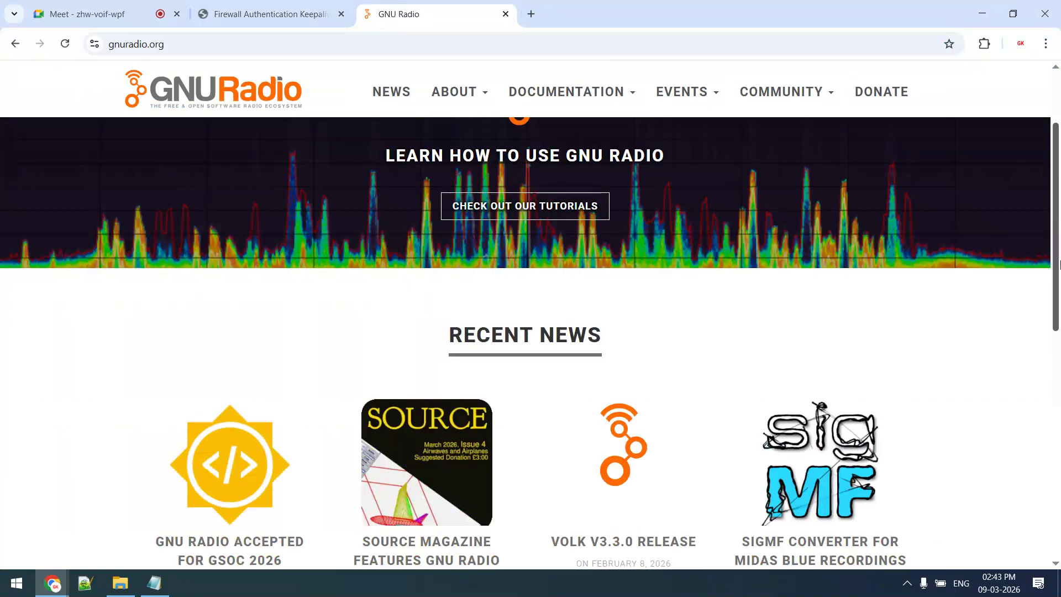
pyautogui.scroll(4, 1052, 188)
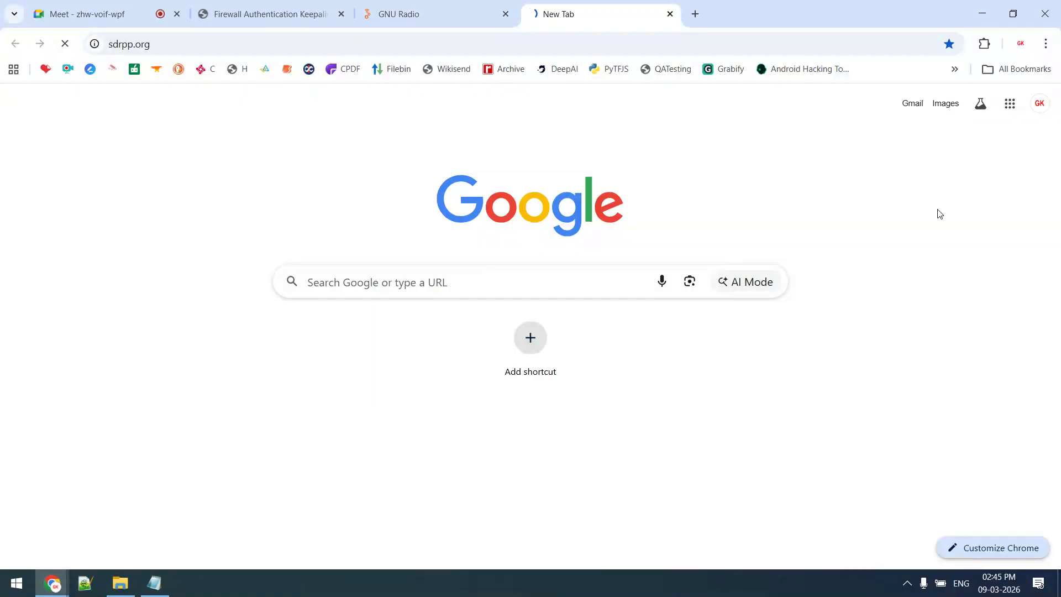
# Return to the GNU Radio home page, briefly checking the Firewall Authentication page.
pyautogui.click(433, 6)
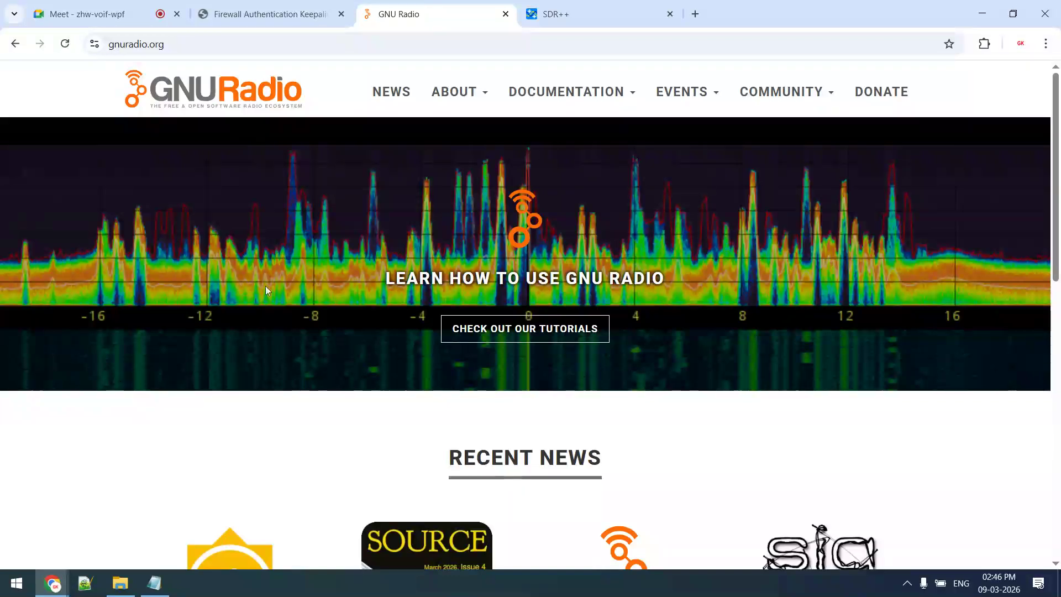
pyautogui.click(231, 12)
pyautogui.click(458, 5)
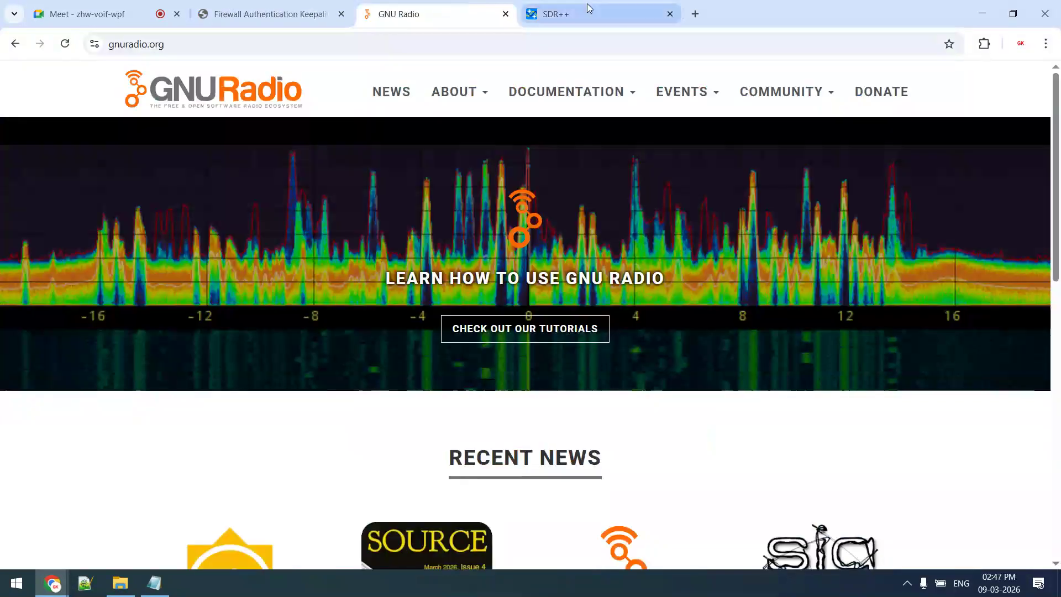
# Look over the SDR++ home page, examining its download option, description, feature list and credits.
pyautogui.click(587, 9)
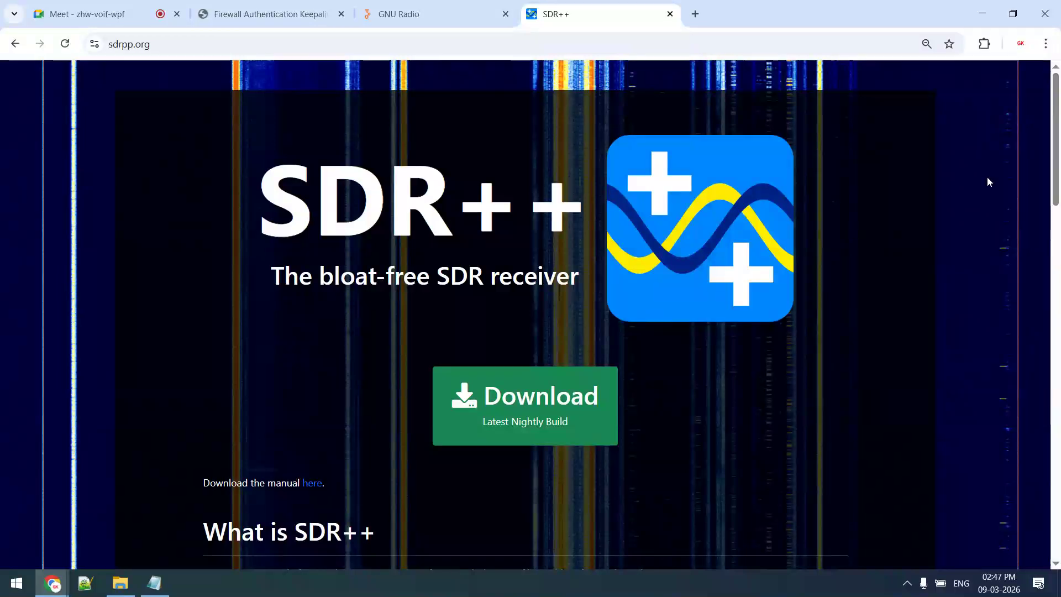
pyautogui.hotkey('ctrl', '-')
pyautogui.hotkey('ctrl', '-')
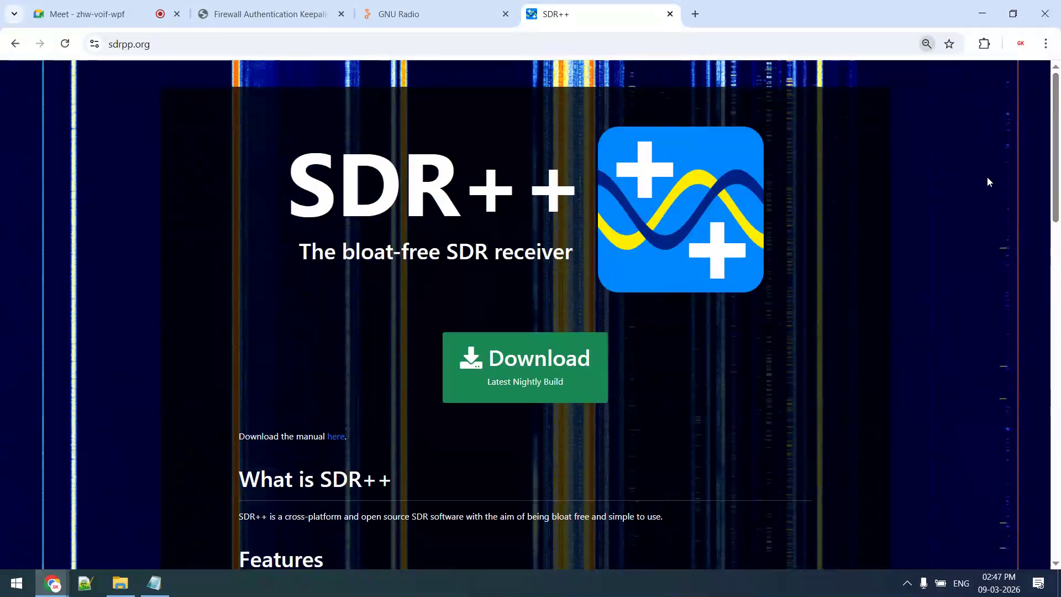
pyautogui.scroll(-2, 1060, 209)
pyautogui.moveTo(1060, 209); pyautogui.dragTo(1060, 285)
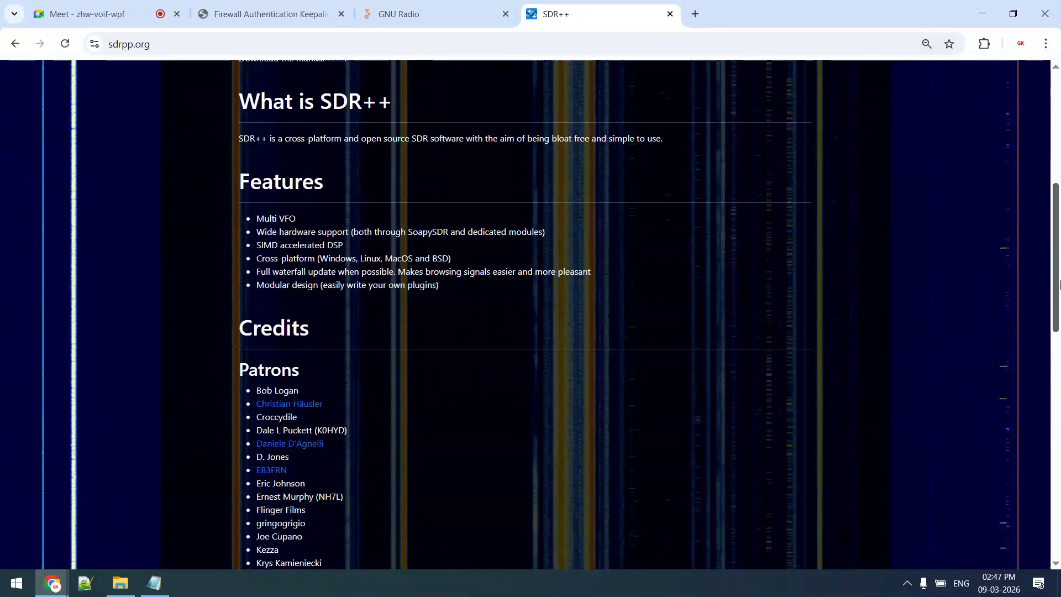
pyautogui.hotkey('ctrl', '+')
pyautogui.hotkey('ctrl', '+')
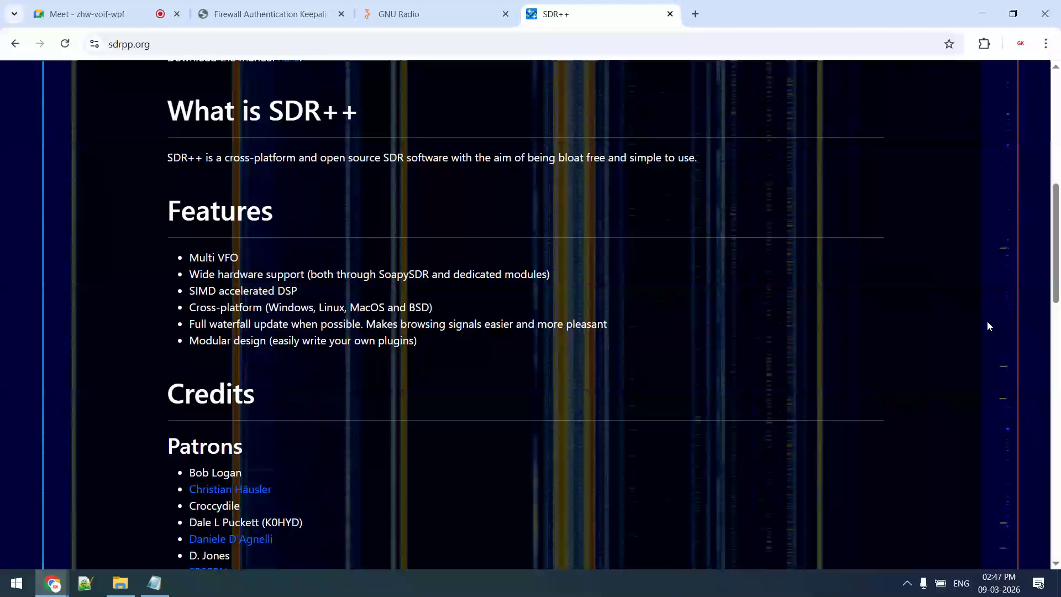
pyautogui.scroll(8, 988, 322)
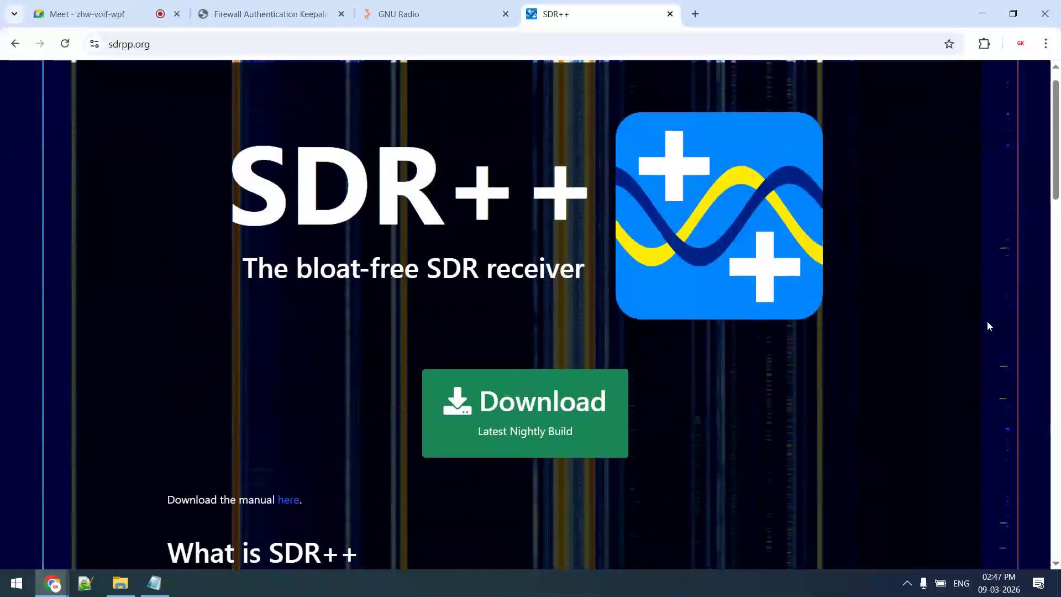
pyautogui.scroll(-3, 989, 326)
pyautogui.scroll(-2, 989, 326)
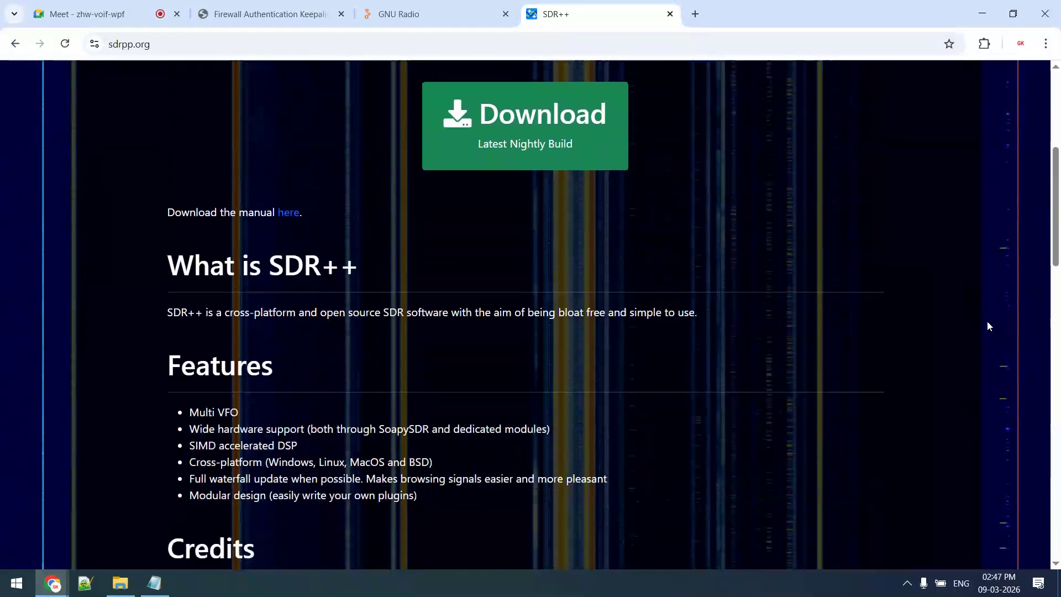
pyautogui.scroll(1, 989, 326)
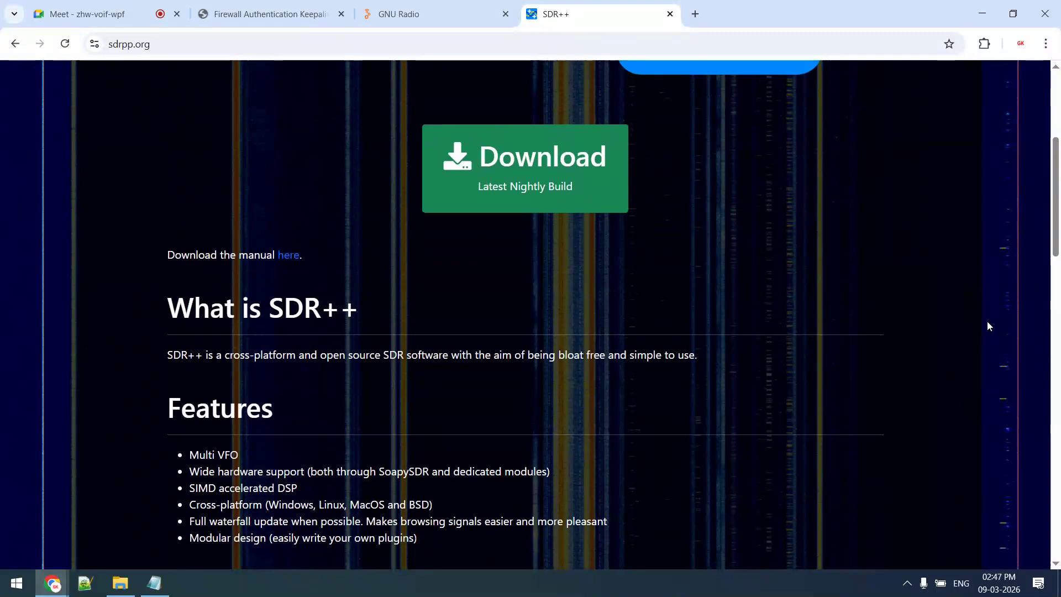
pyautogui.scroll(1, 987, 326)
pyautogui.scroll(3, 987, 326)
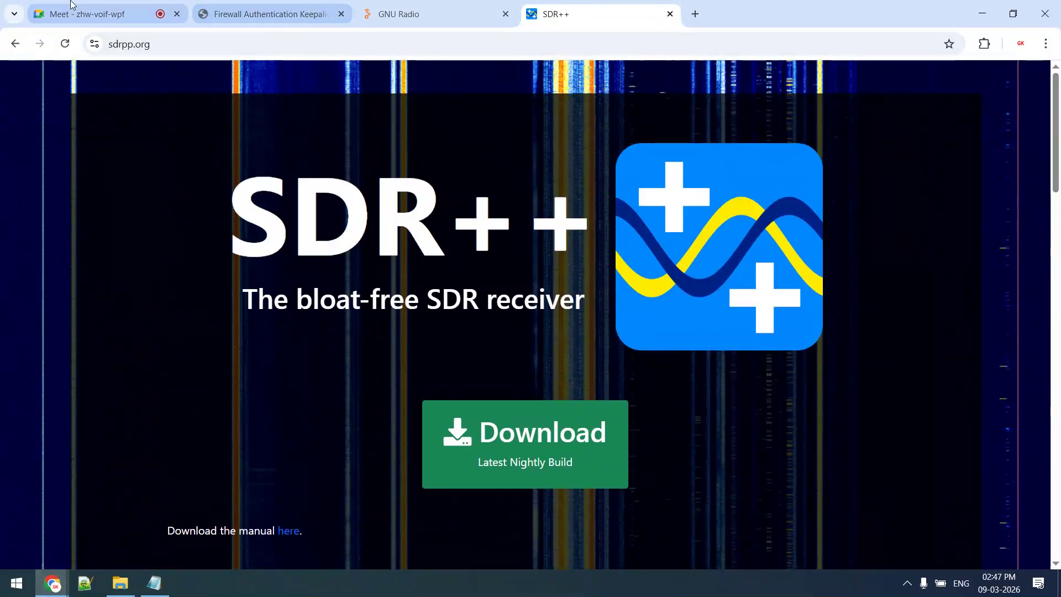
pyautogui.click(113, 8)
pyautogui.click(636, 13)
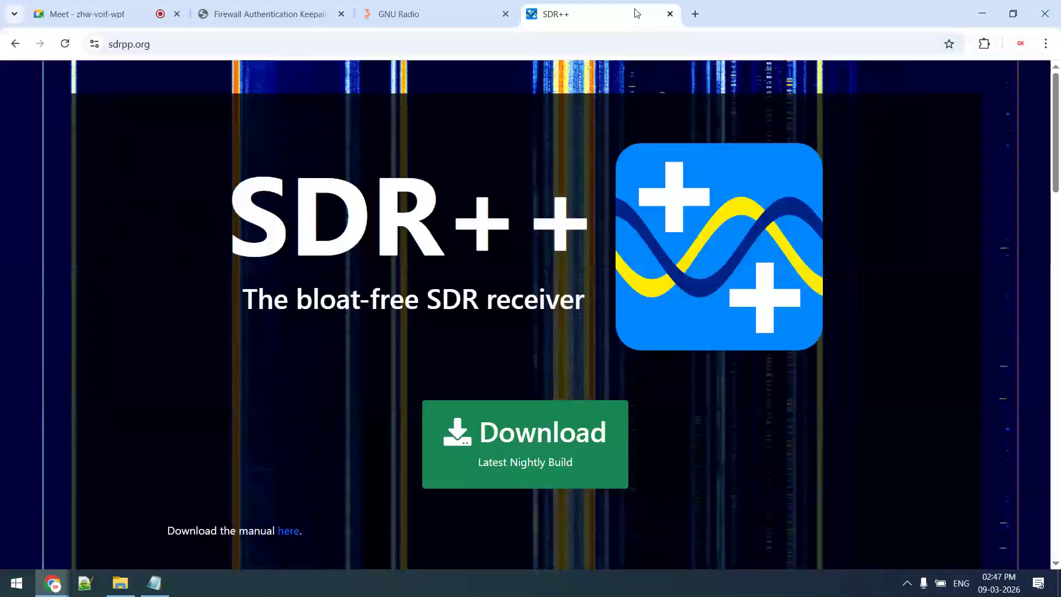
pyautogui.click(464, 7)
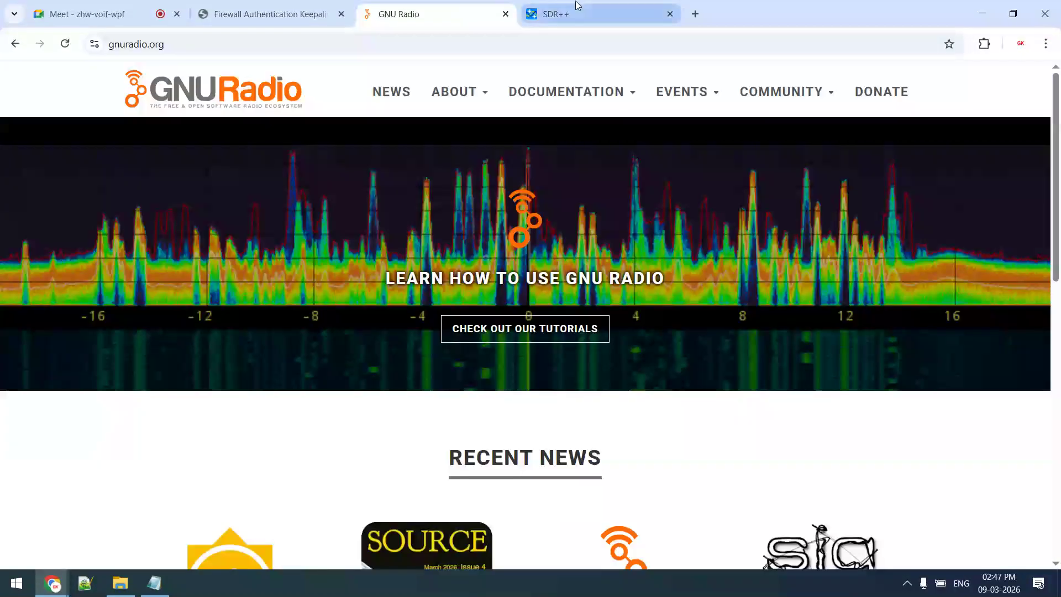
pyautogui.click(567, 6)
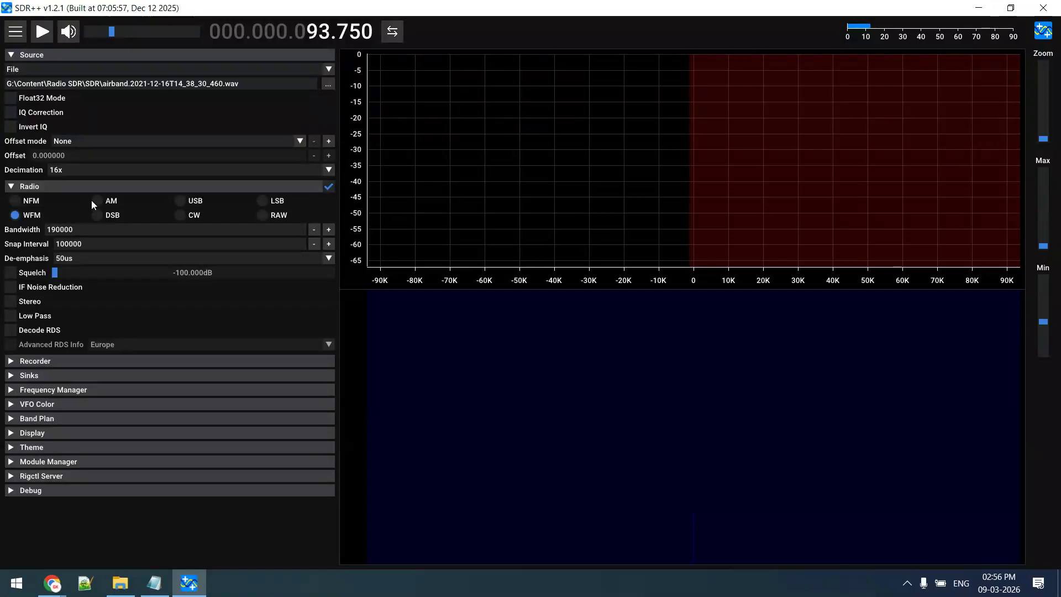
# Try the DSB, WFM, NFM and USB demodulation modes in SDR++ and settle the radio on AM.
pyautogui.click(97, 201)
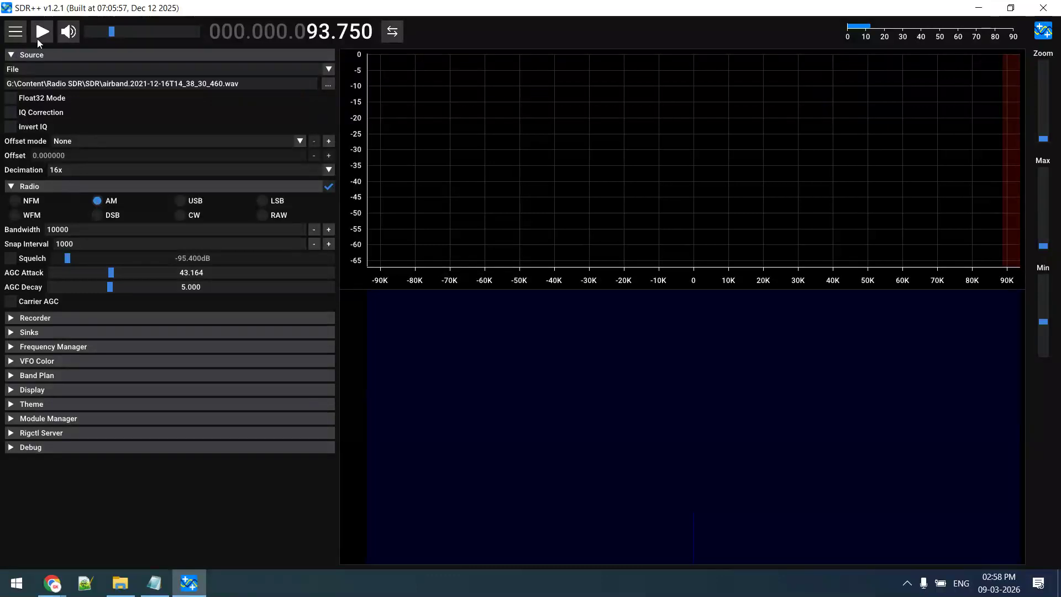
pyautogui.click(97, 215)
pyautogui.click(15, 217)
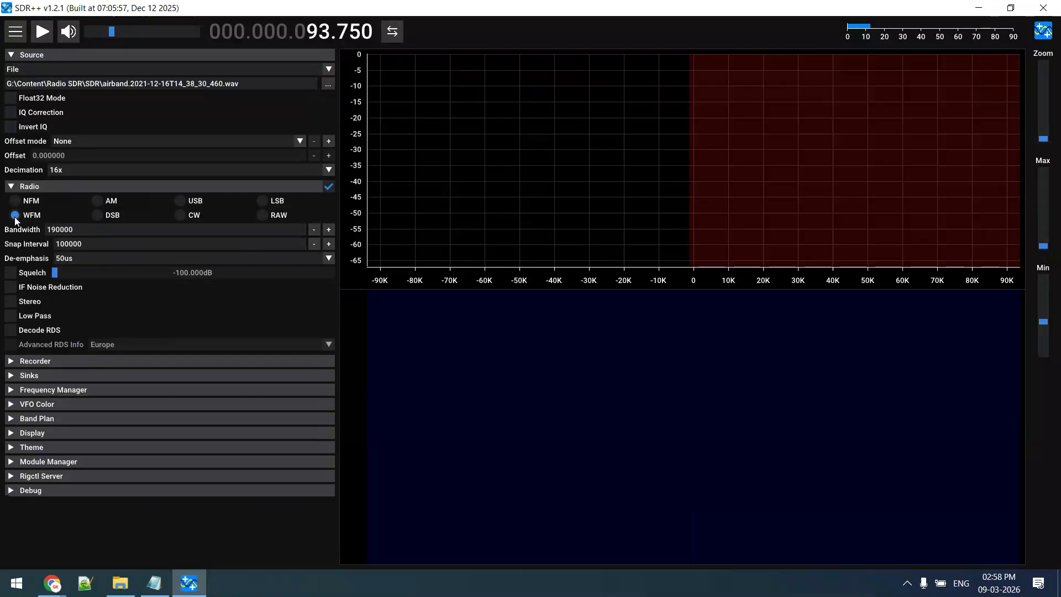
pyautogui.click(13, 204)
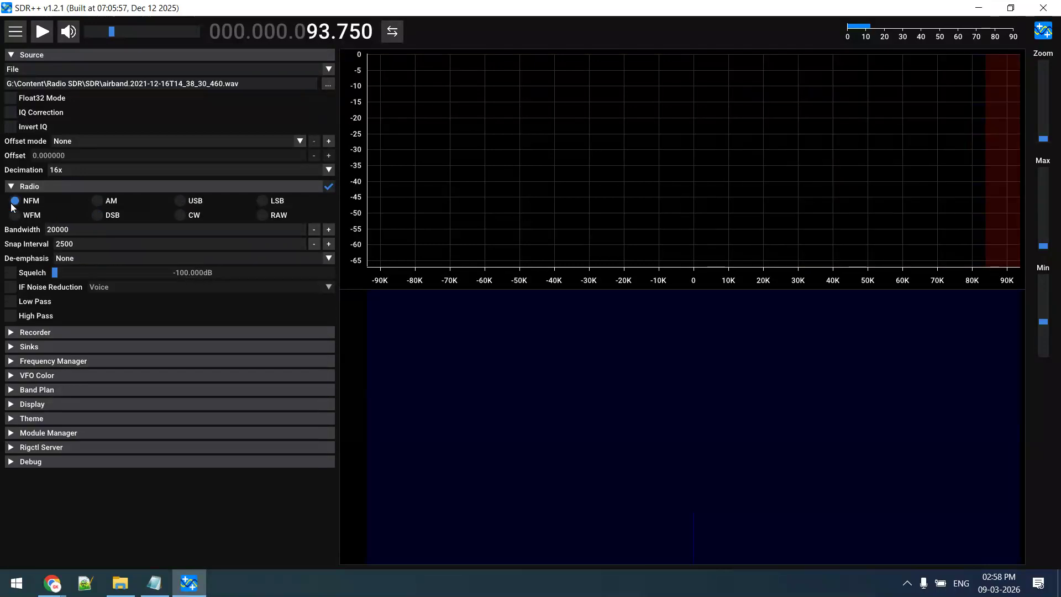
pyautogui.click(180, 202)
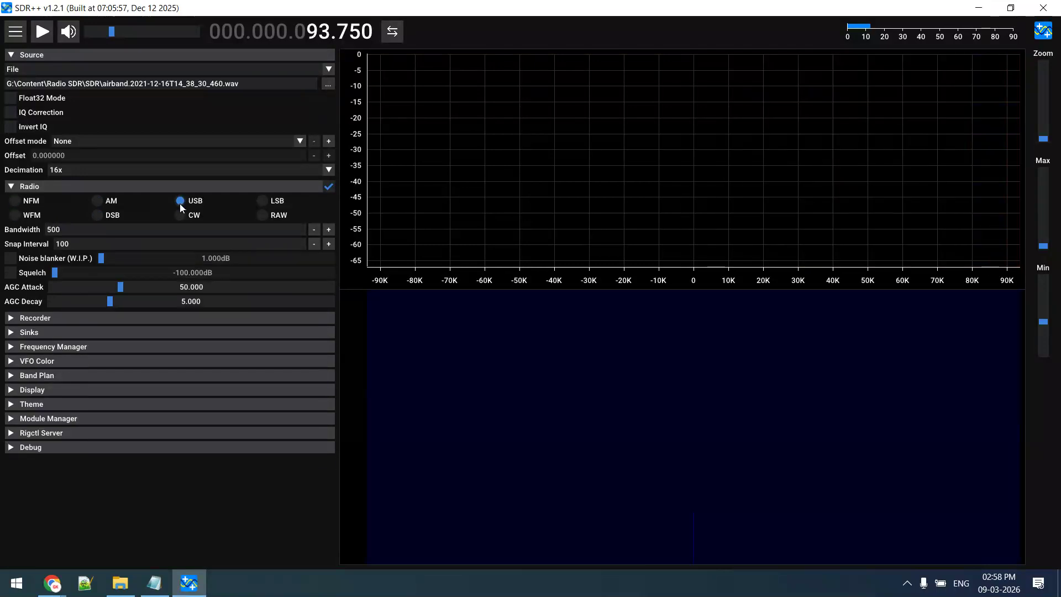
pyautogui.click(96, 203)
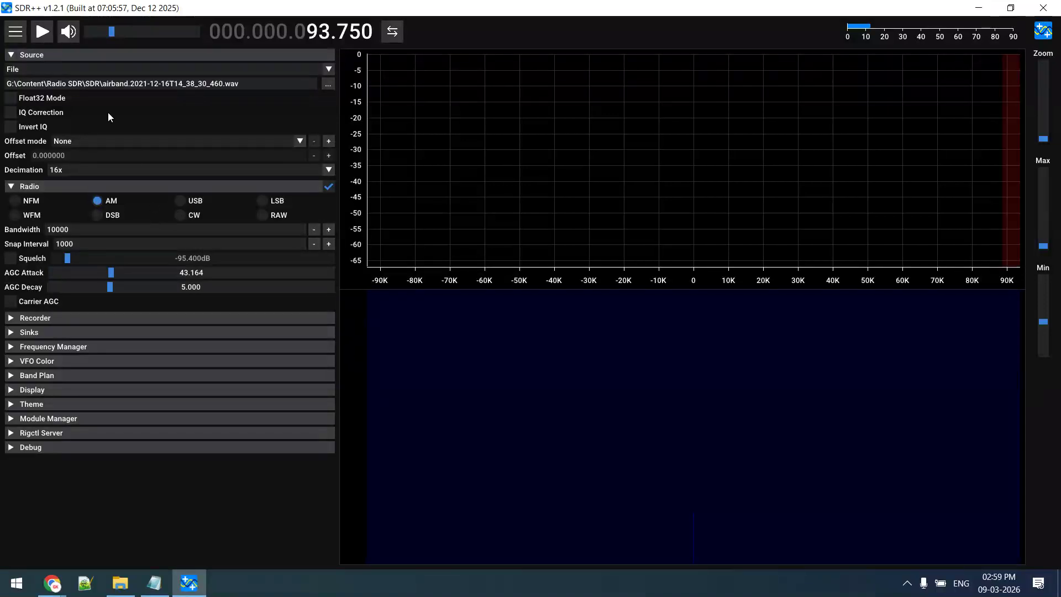
# Play the airband recording, enable Float32 Mode for the file source, and stop playback.
pyautogui.click(42, 31)
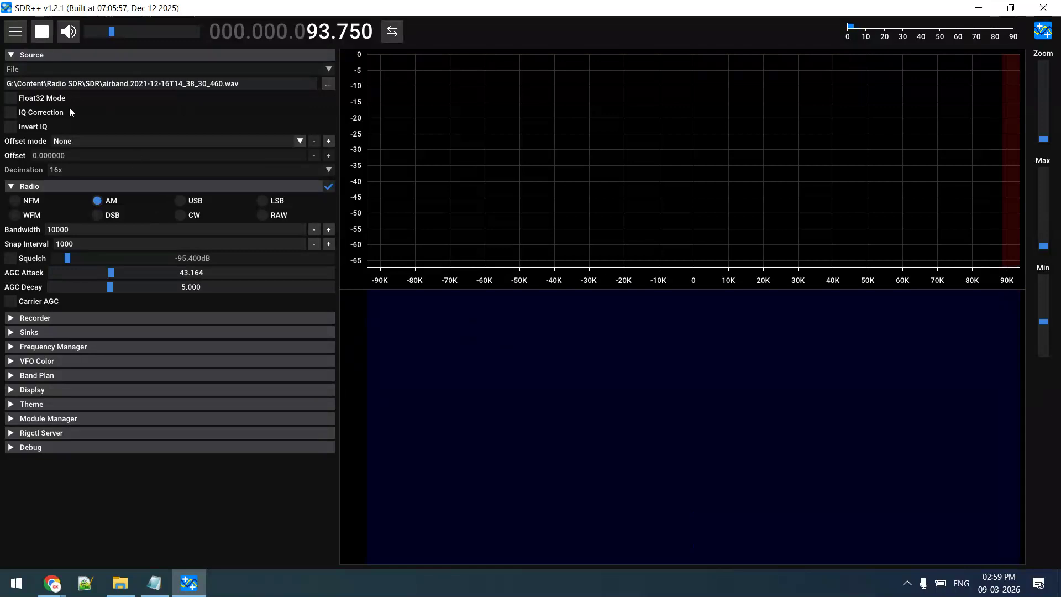
pyautogui.click(11, 99)
pyautogui.click(49, 33)
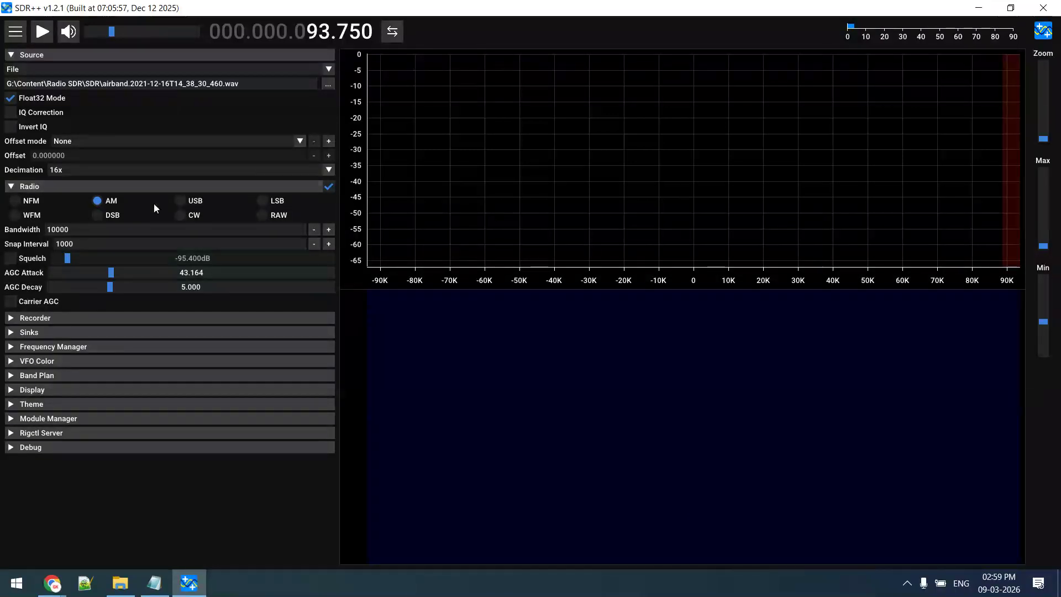
# Try RAW demodulation, return the radio to AM, and set the source decimation to None.
pyautogui.click(260, 212)
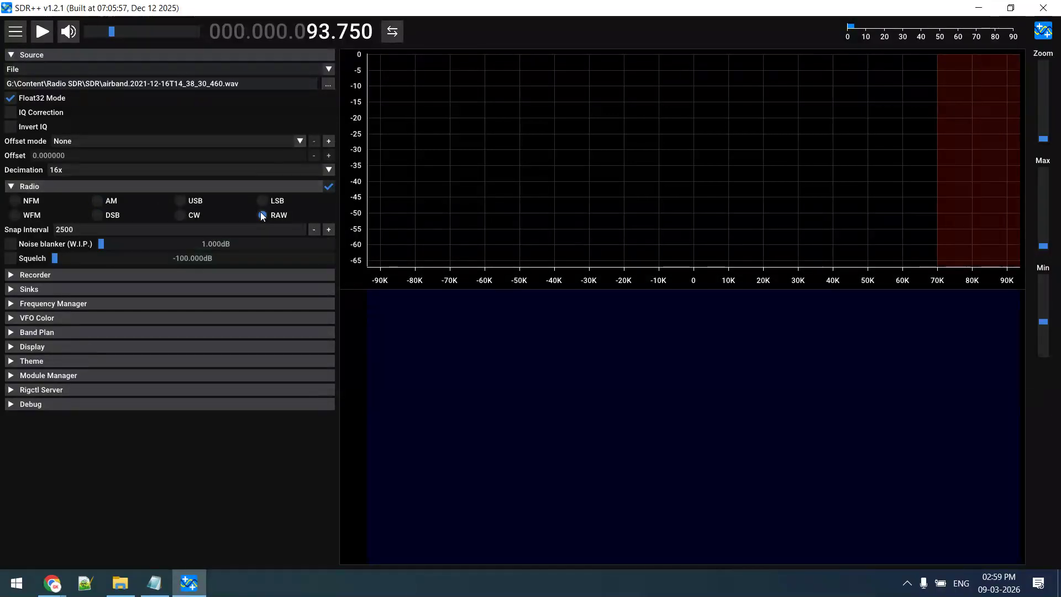
pyautogui.click(97, 200)
pyautogui.click(87, 171)
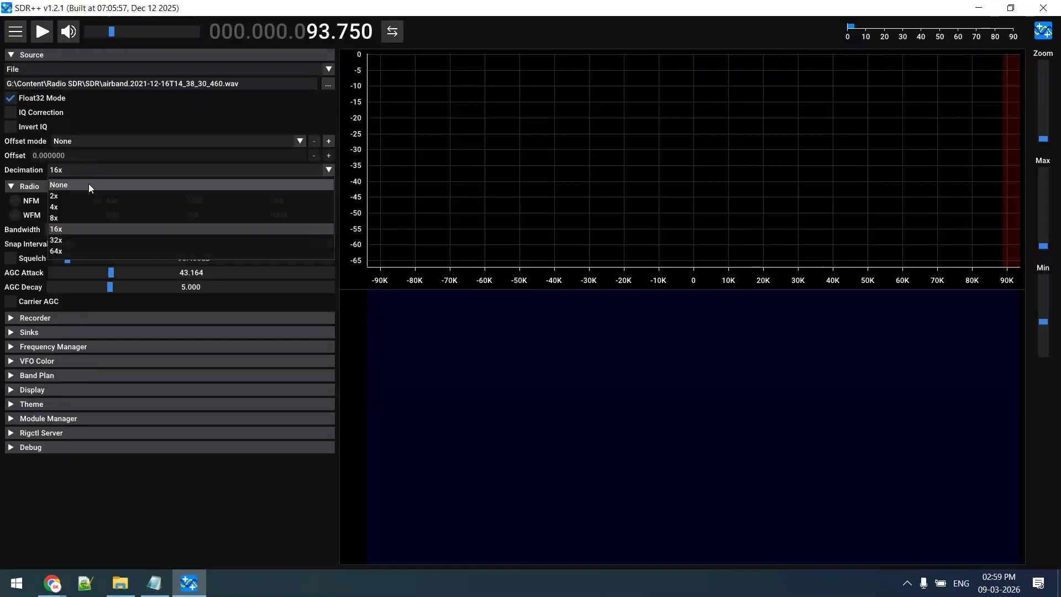
pyautogui.click(88, 184)
# Test playback without decimation, stop it, and reload airband.2021-12-16T14_38_30_460.wav as the source file.
pyautogui.click(42, 32)
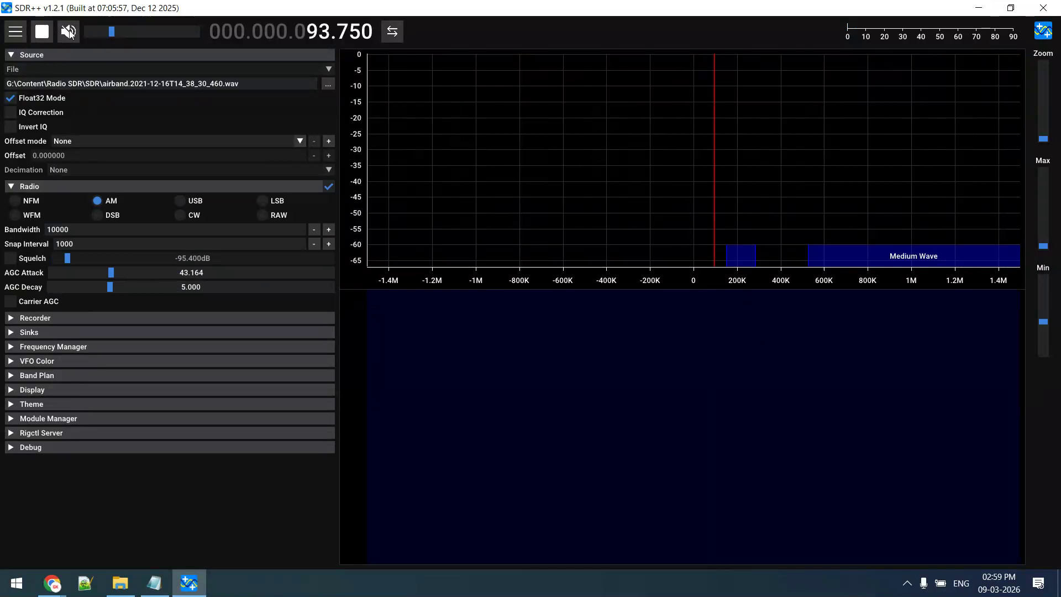
pyautogui.click(39, 38)
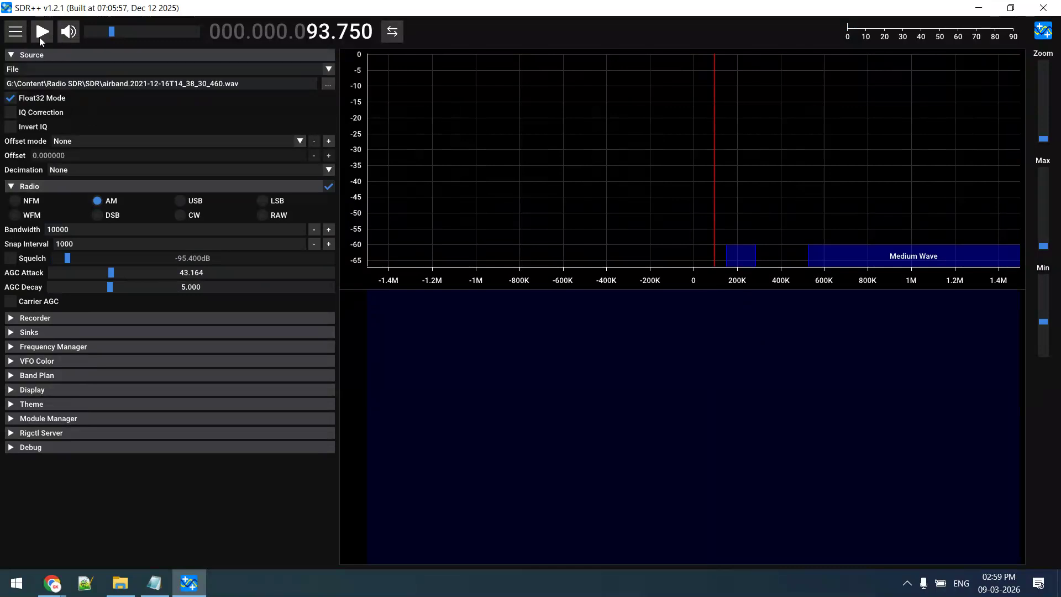
pyautogui.click(328, 86)
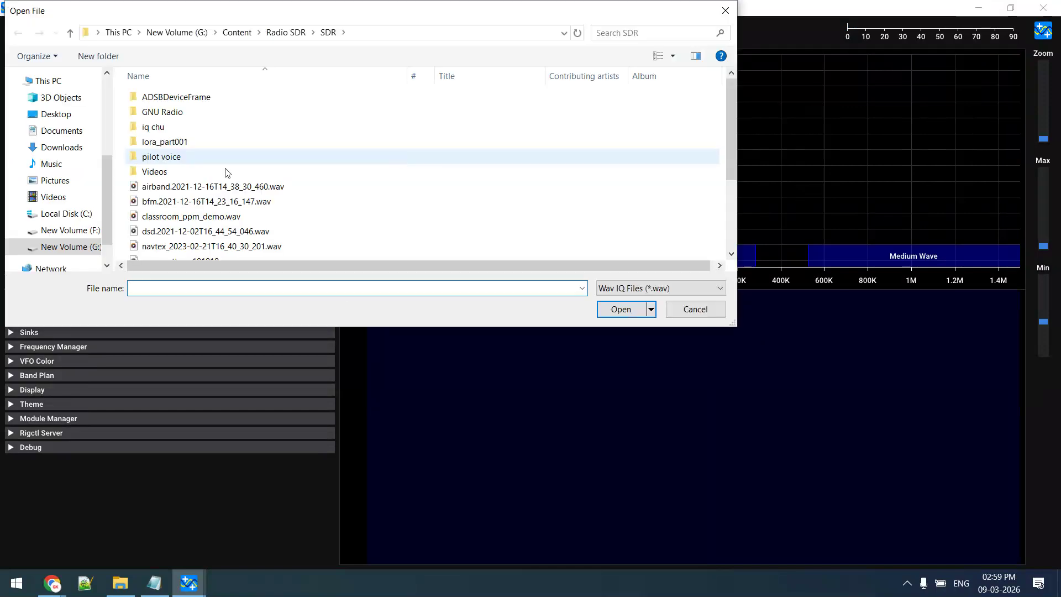
pyautogui.doubleClick(213, 187)
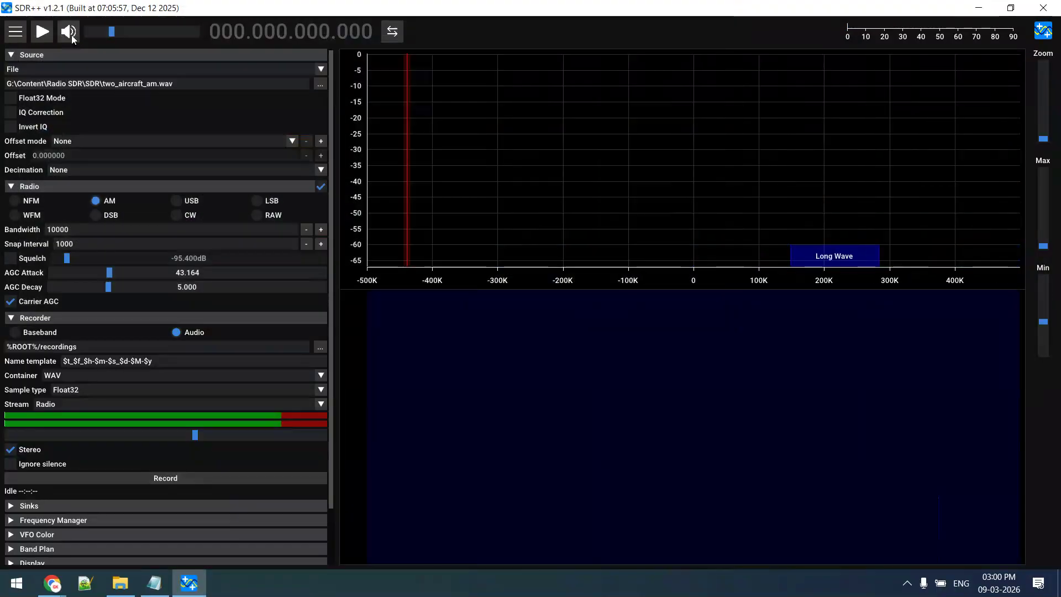
# Play the two_aircraft_am.wav recording to view its waterfall, and stop playback.
pyautogui.click(45, 31)
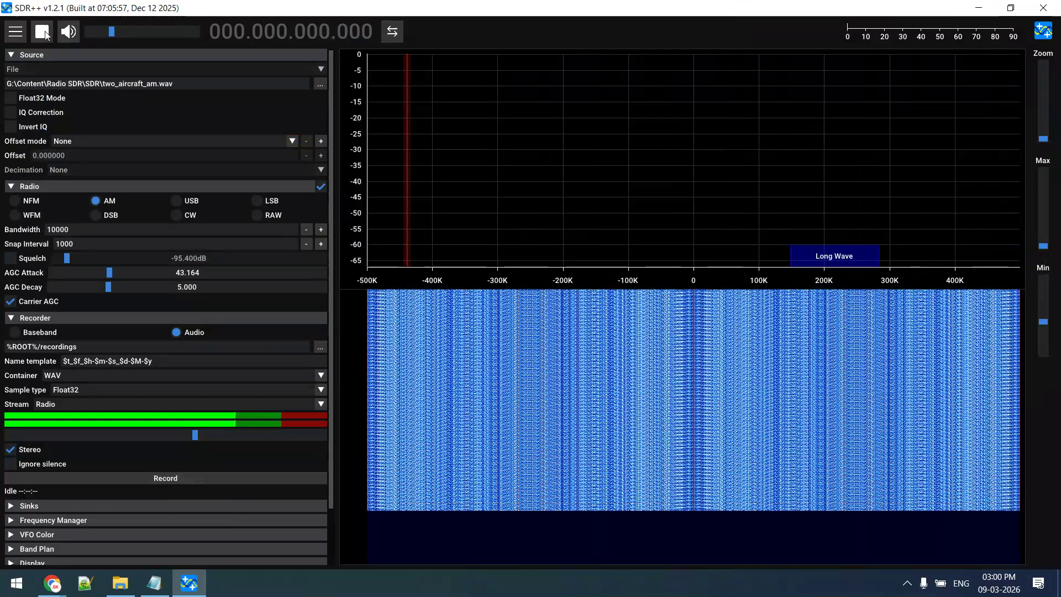
pyautogui.click(42, 32)
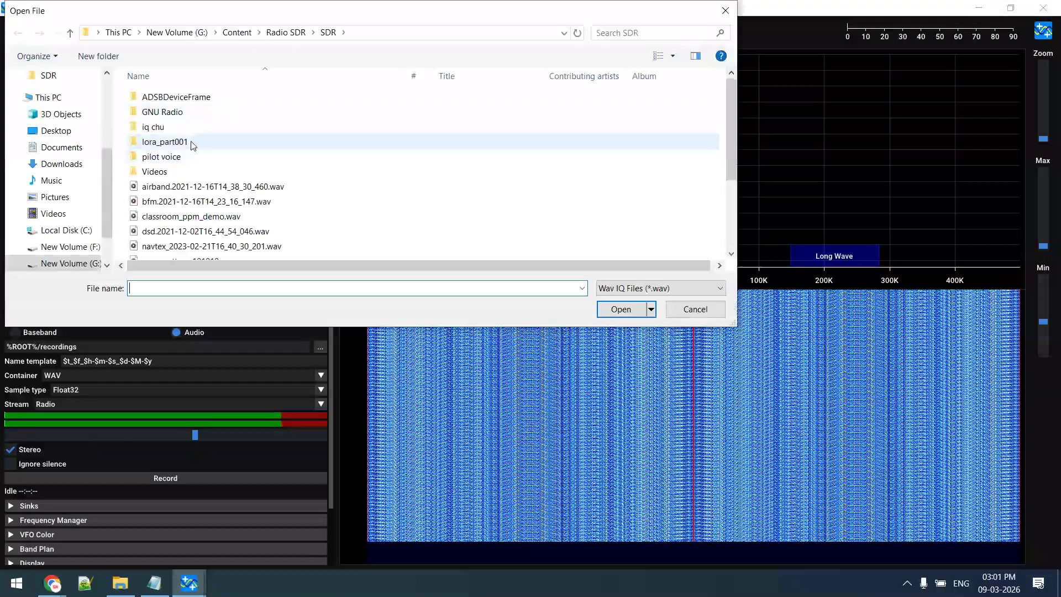
# Load synthetic_aircraft_am.wav from the SDR folder as the source file, and play it briefly before stopping.
pyautogui.click(215, 188)
pyautogui.press('Down')
pyautogui.press('Down')
pyautogui.press('Down')
pyautogui.press('Down')
pyautogui.press('Down')
pyautogui.press('Down')
pyautogui.press('Down')
pyautogui.press('Down')
pyautogui.press('Down')
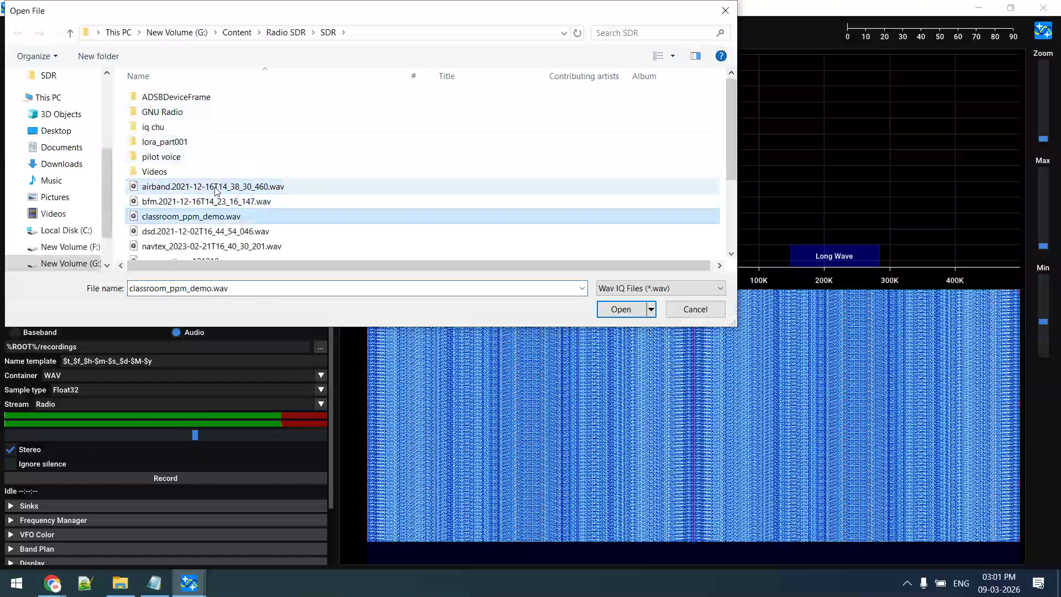
pyautogui.press('Down')
pyautogui.press('Down')
pyautogui.press('Down')
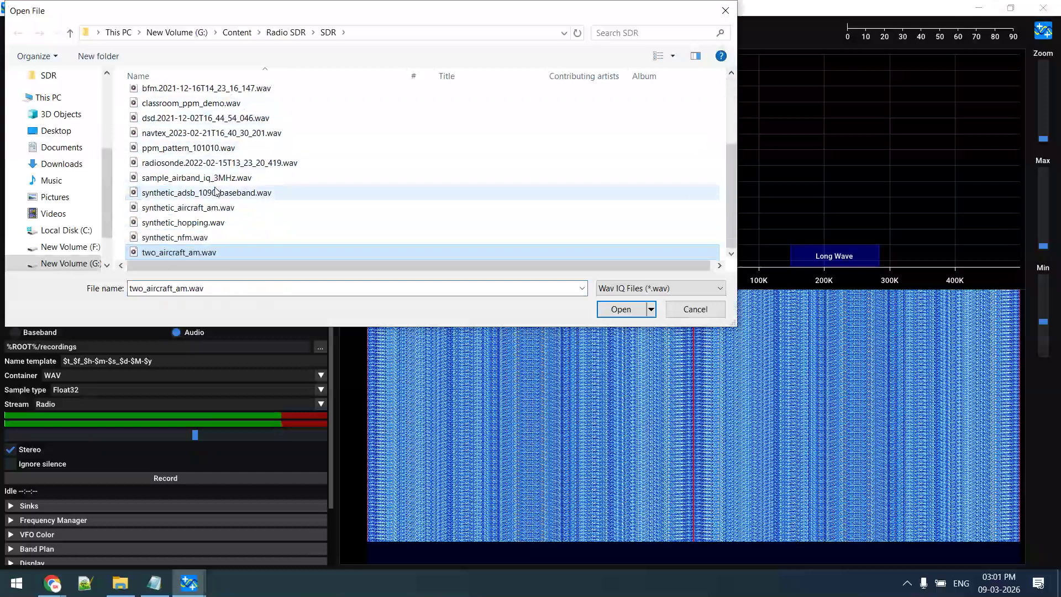
pyautogui.press('Up')
pyautogui.press('Up')
pyautogui.press('Up')
pyautogui.press('Up')
pyautogui.press('Down')
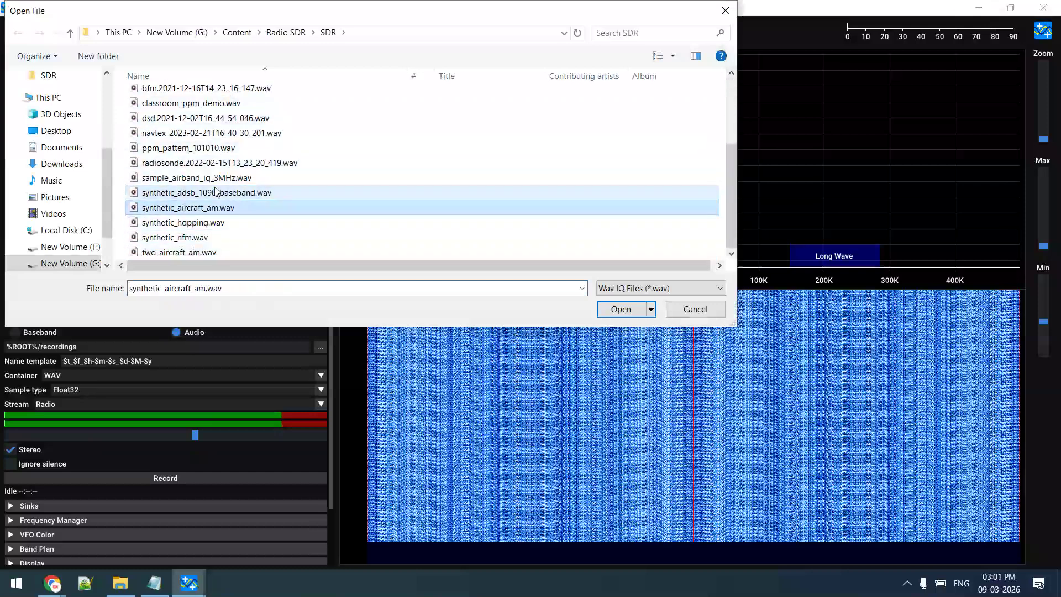
pyautogui.press('Return')
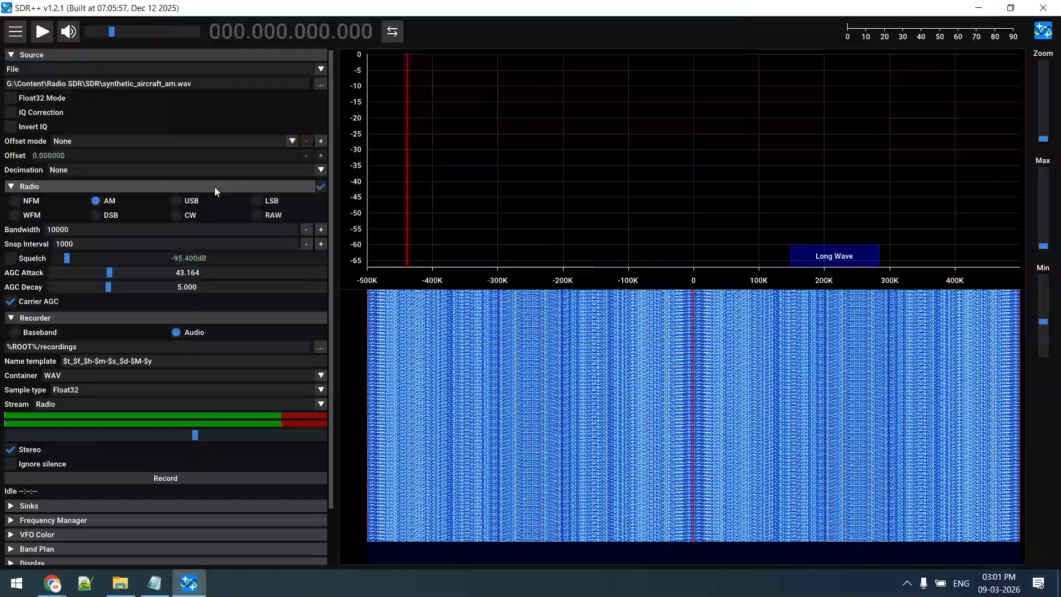
pyautogui.click(43, 32)
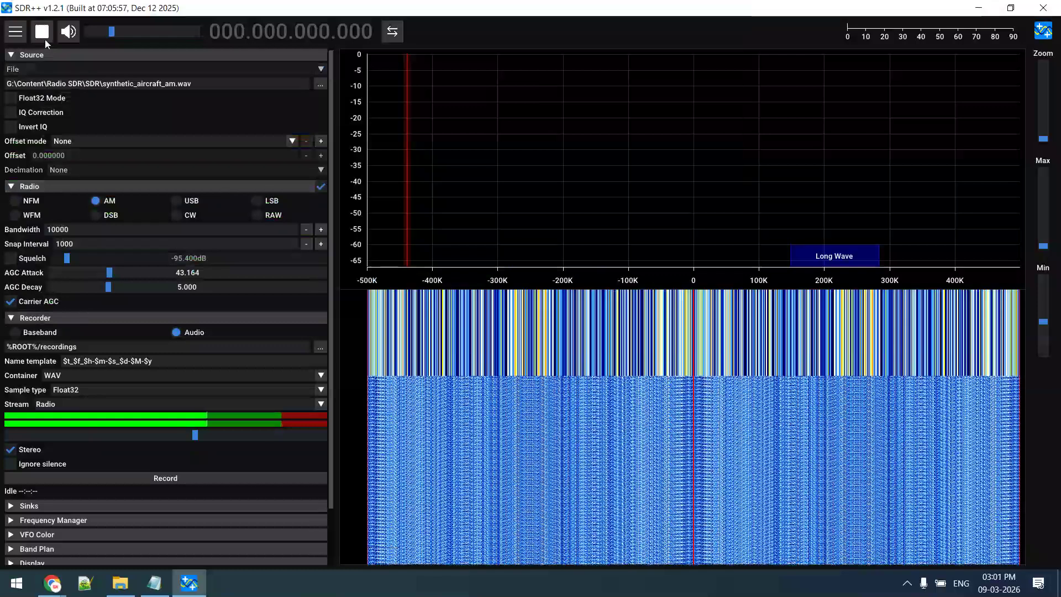
pyautogui.click(45, 39)
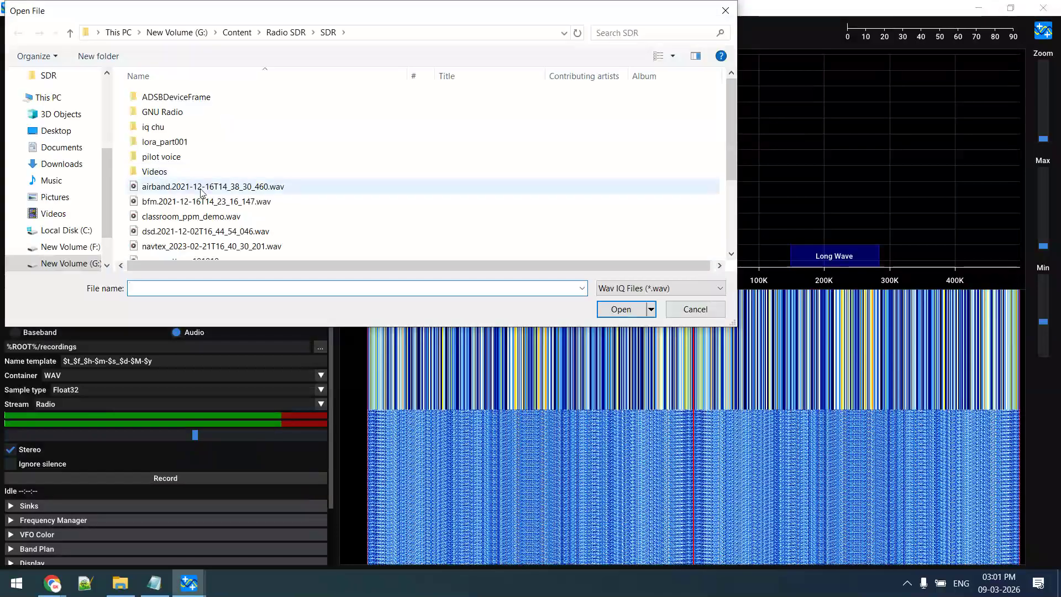
# Load pilot_voice.wav from the pilot voice folder as the source file.
pyautogui.click(201, 191)
pyautogui.click(166, 159)
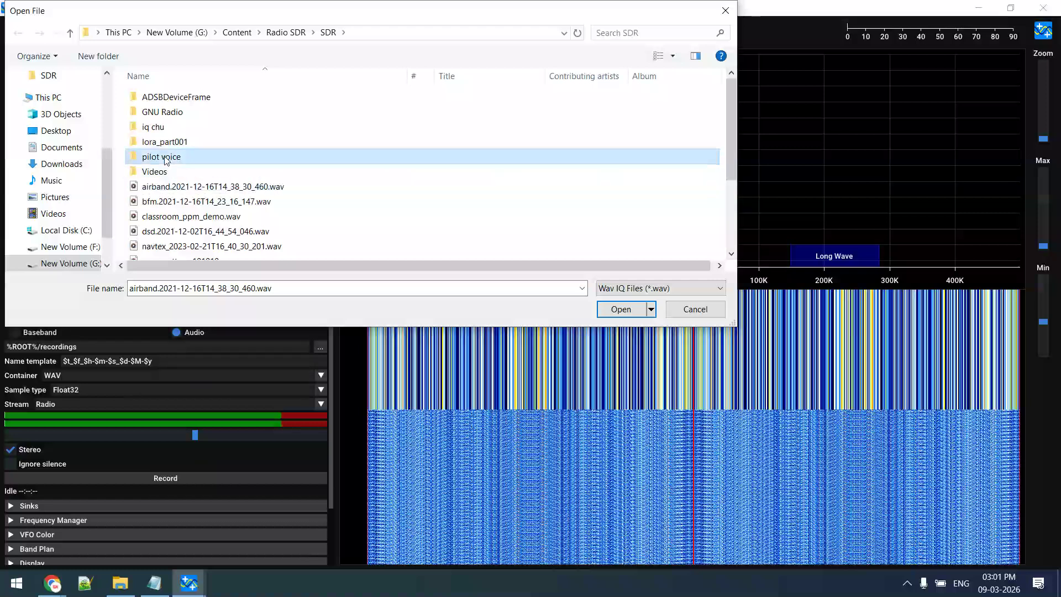
pyautogui.doubleClick(166, 159)
pyautogui.doubleClick(169, 112)
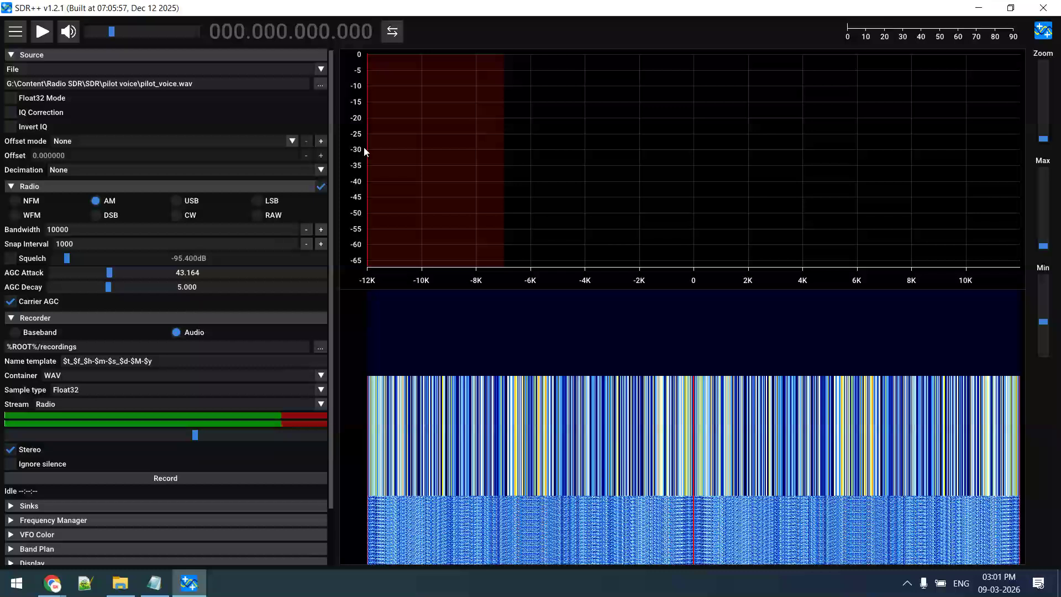
# Switch to Chrome and open iqengine.org in a new tab.
pyautogui.moveTo(46, 585)
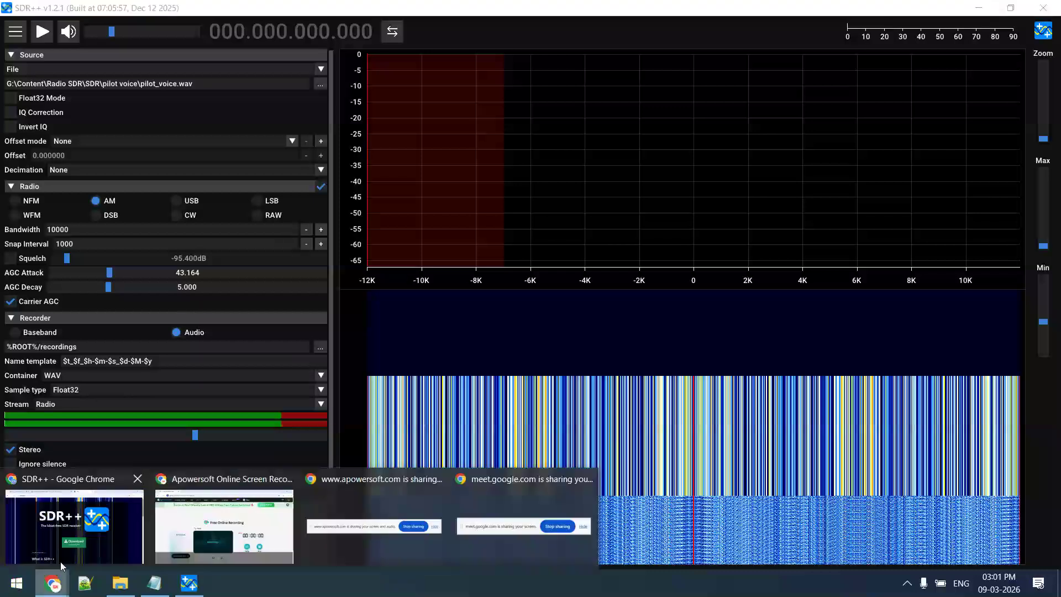
pyautogui.click(58, 549)
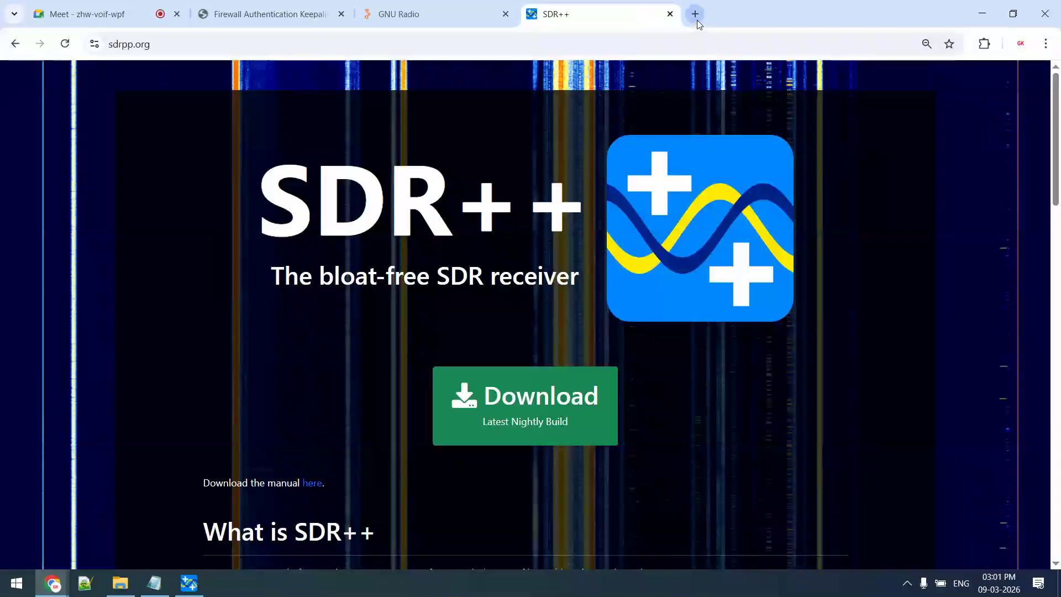
pyautogui.click(696, 16)
pyautogui.write('iq')
pyautogui.press('Return')
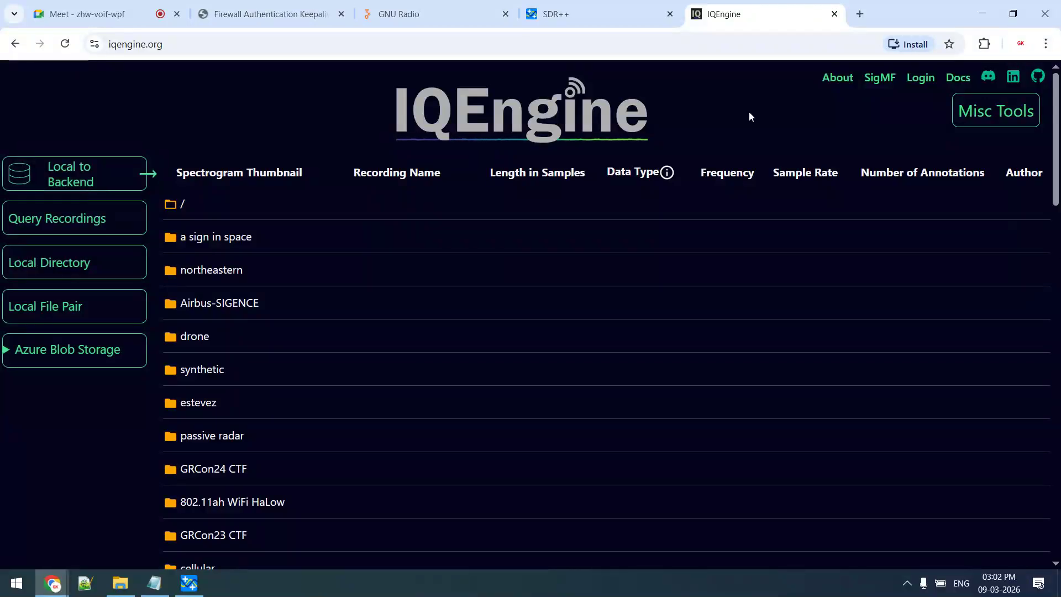
# Search for SigMF Public Datasets in another new tab and open the sigmf.org specification page.
pyautogui.click(860, 14)
pyautogui.write('sig')
pyautogui.press('Down')
pyautogui.press('Down')
pyautogui.press('Down')
pyautogui.press('Down')
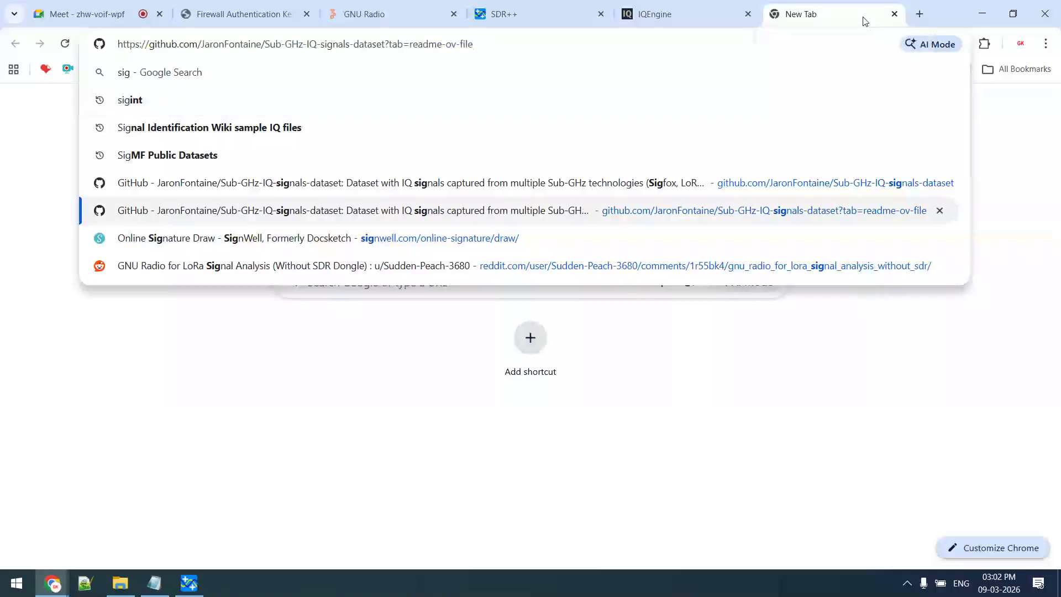
pyautogui.press('Down')
pyautogui.press('Up')
pyautogui.press('Up')
pyautogui.press('Up')
pyautogui.press('Return')
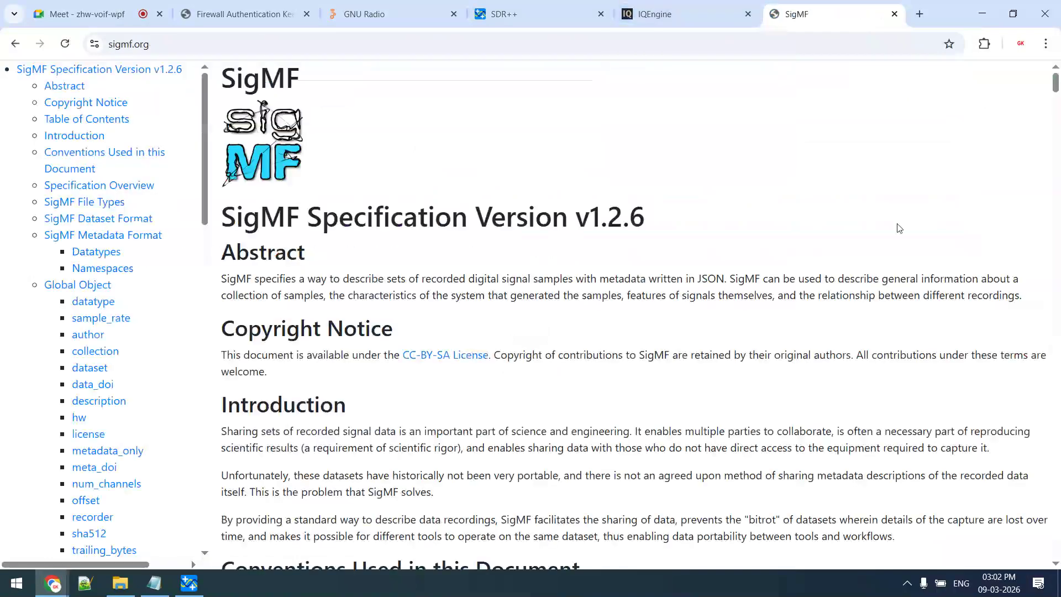
# Look through the SigMF specification, from the Global Object fields down to the Extensions section.
pyautogui.moveTo(1055, 84); pyautogui.dragTo(1057, 248)
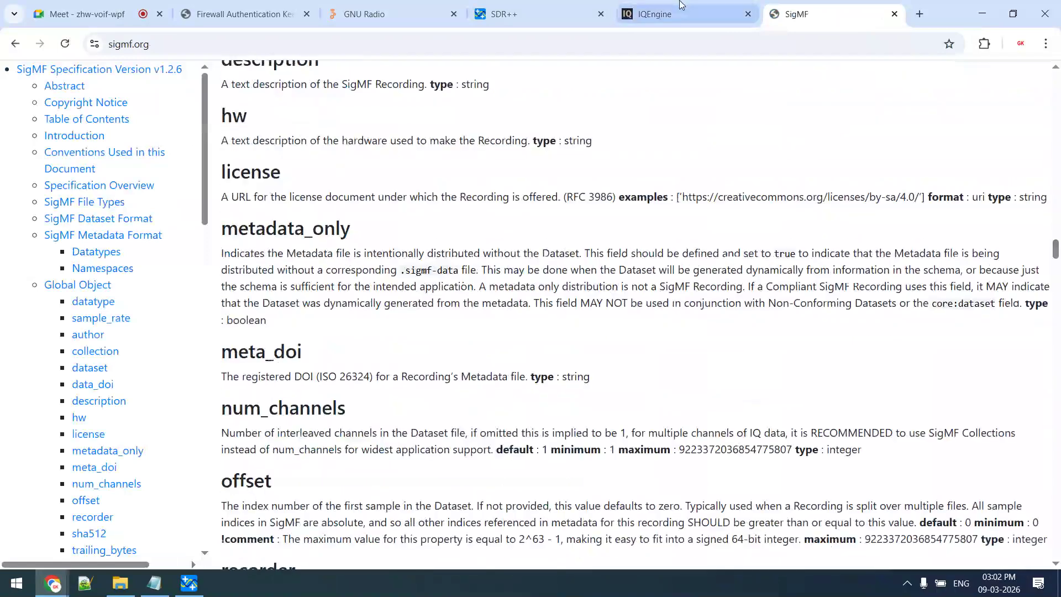
pyautogui.click(680, 5)
pyautogui.click(848, 5)
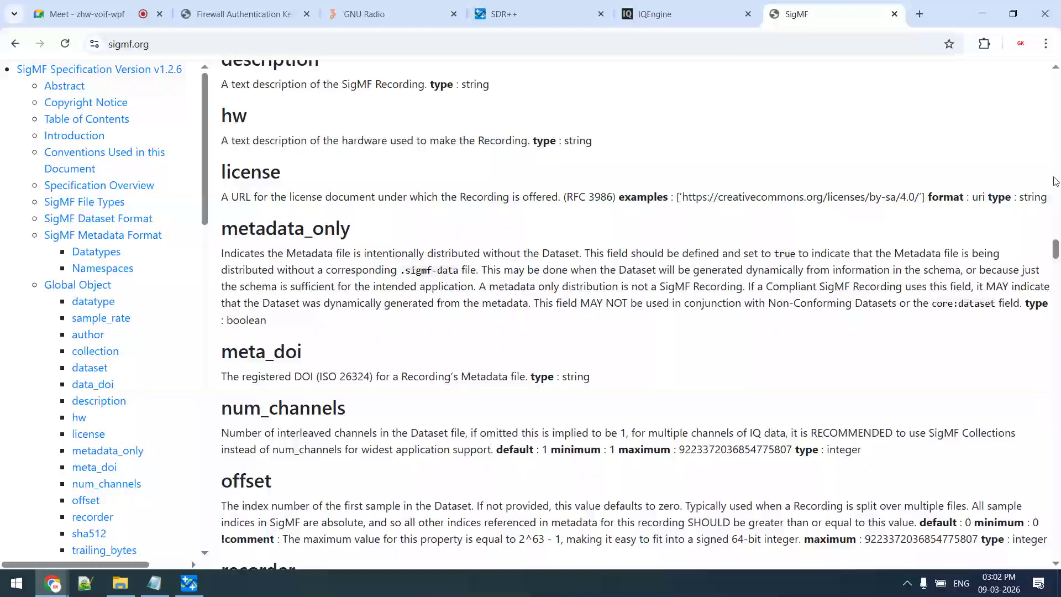
pyautogui.moveTo(1056, 252); pyautogui.dragTo(1057, 496)
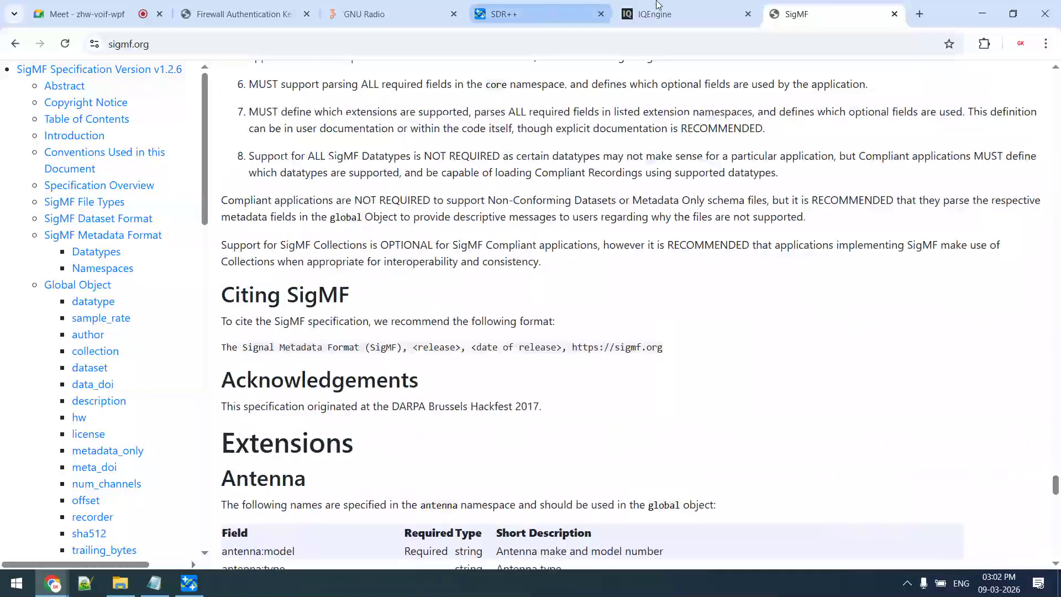
# Search again for SigMF Public Datasets and open GNU Radio's SigMF Recordings Repo result in its own tab.
pyautogui.click(699, 37)
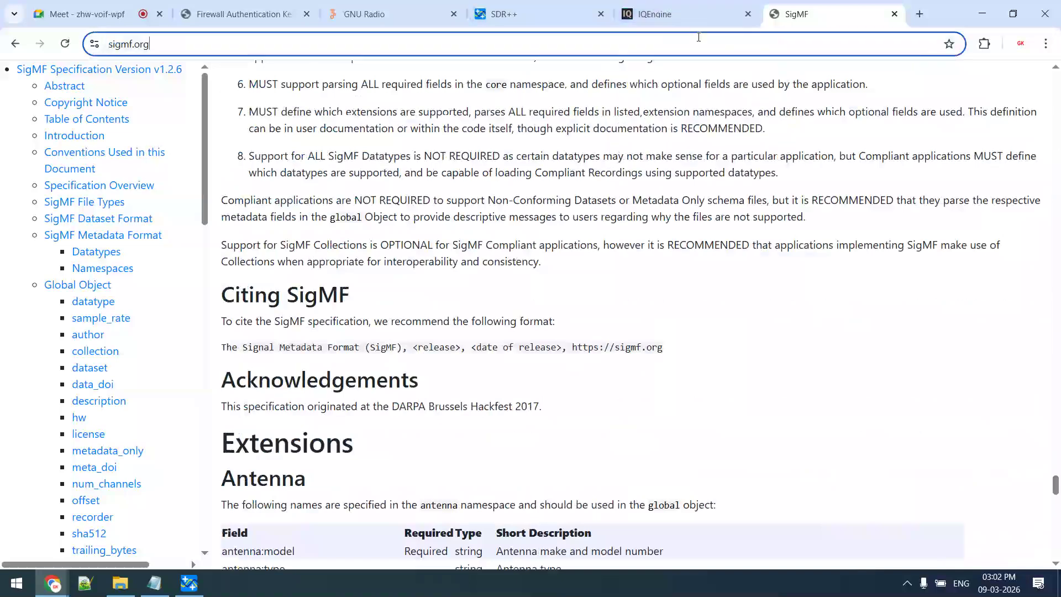
pyautogui.hotkey('ctrl', 'a')
pyautogui.write('sig')
pyautogui.press('Return')
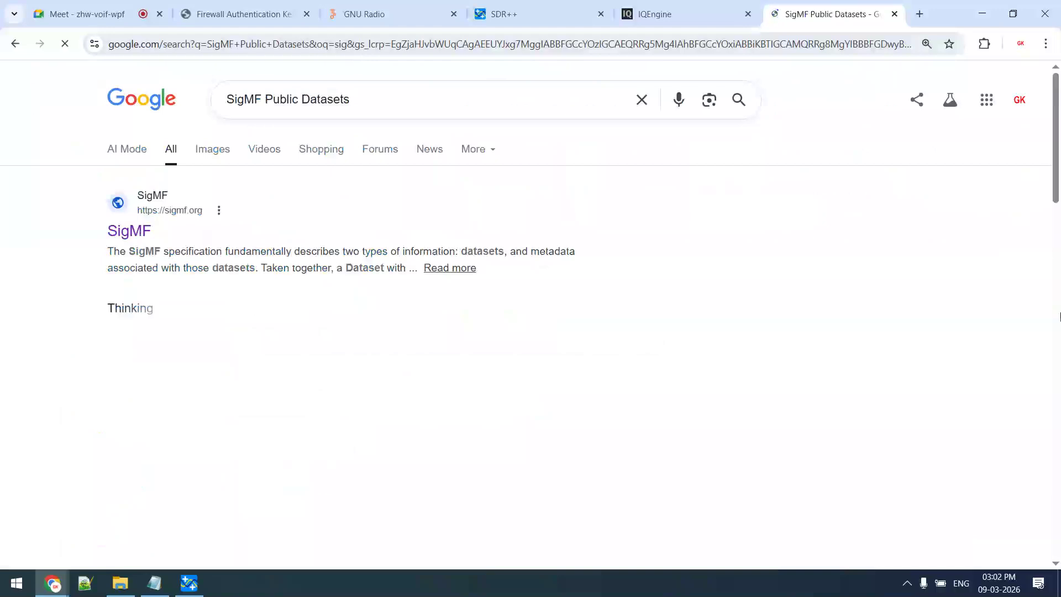
pyautogui.scroll(-5, 1054, 322)
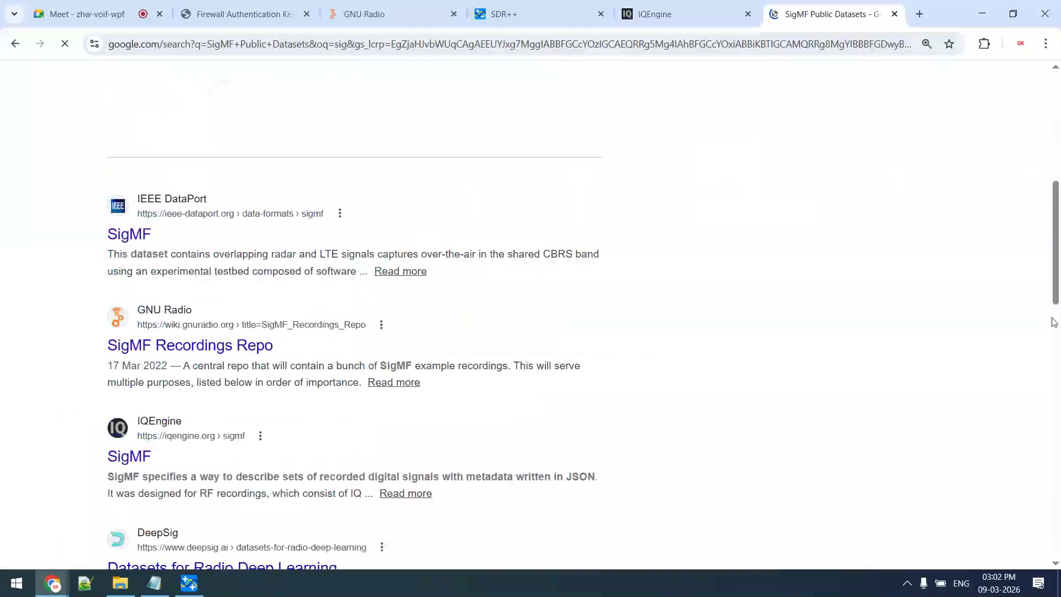
pyautogui.middleClick(250, 349)
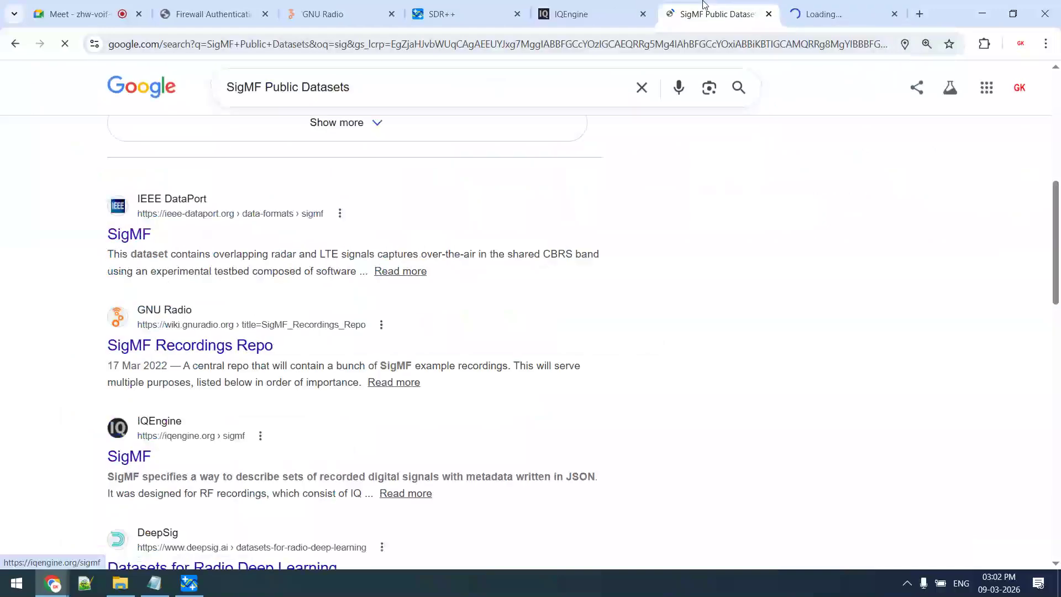
# Examine IQEngine's list of recording folders and sample recordings, including their frequencies, data types and sample rates.
pyautogui.click(569, 4)
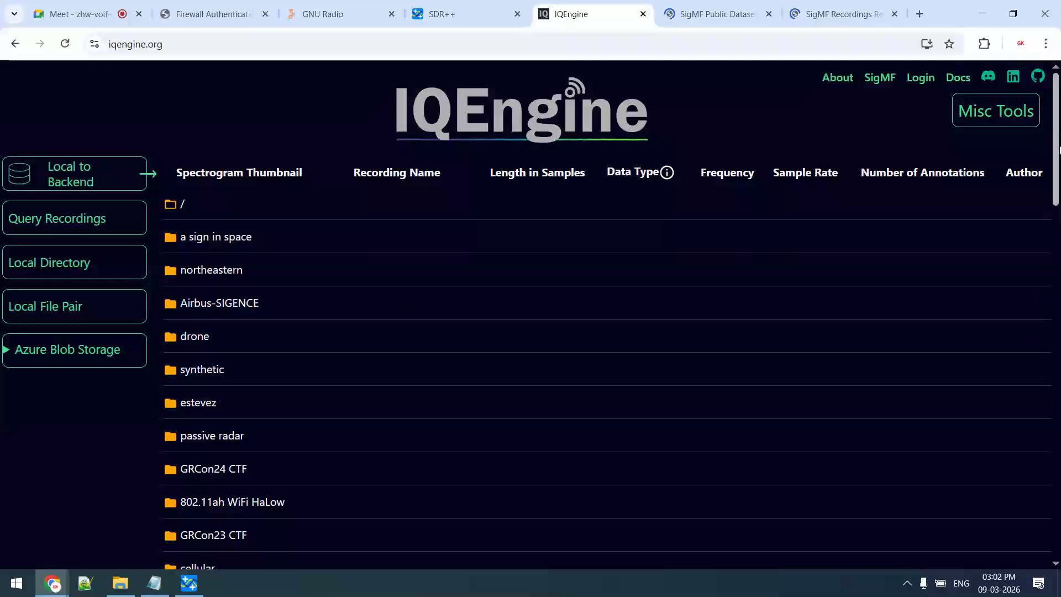
pyautogui.moveTo(1058, 148); pyautogui.dragTo(1059, 195)
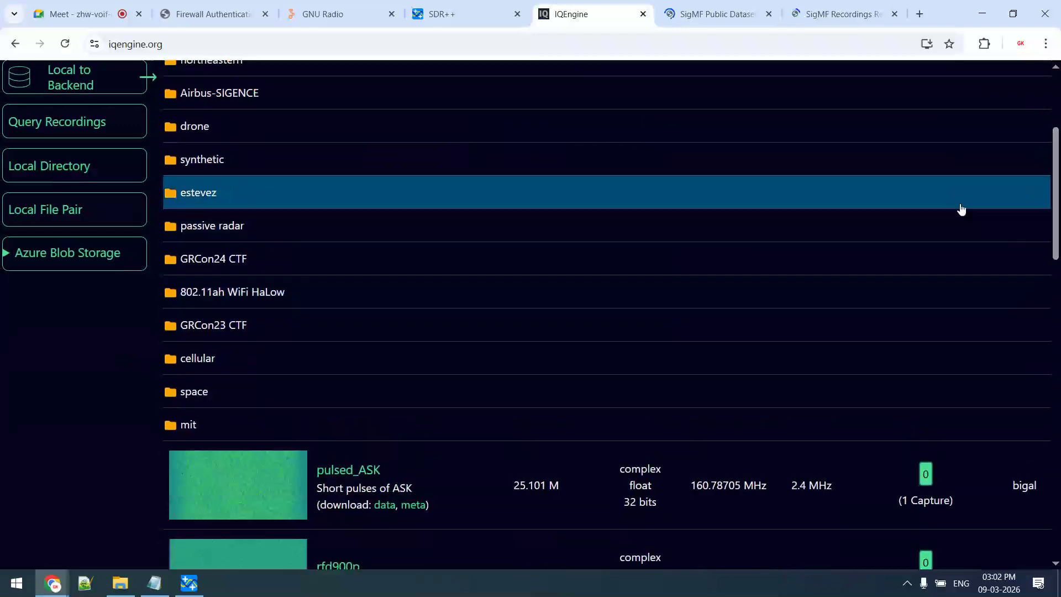
pyautogui.scroll(-1, 909, 559)
pyautogui.moveTo(1058, 209); pyautogui.dragTo(1058, 375)
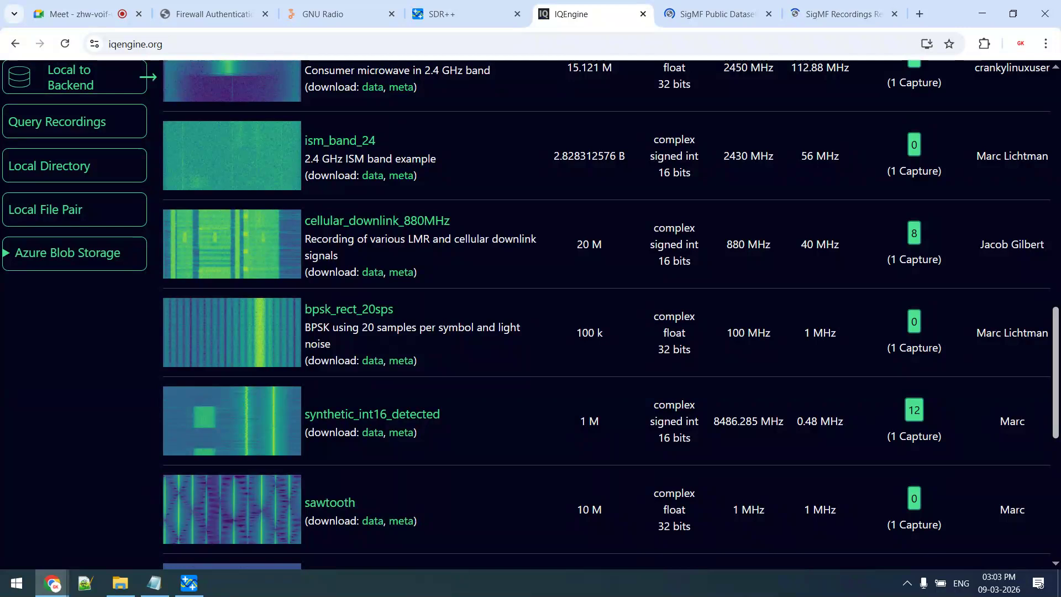
pyautogui.scroll(-6, 608, 315)
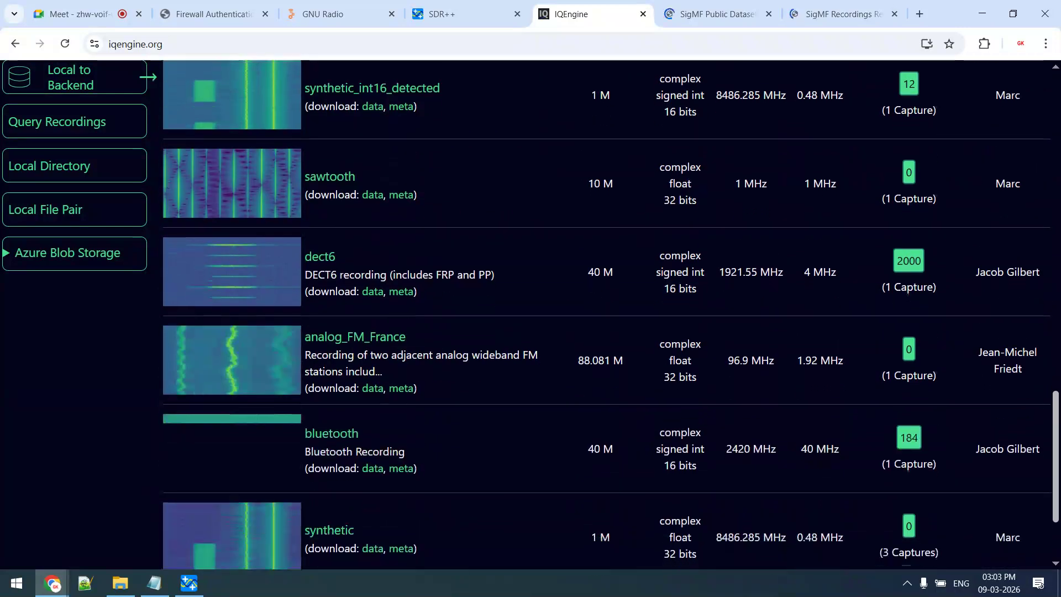
pyautogui.scroll(-1, 467, 456)
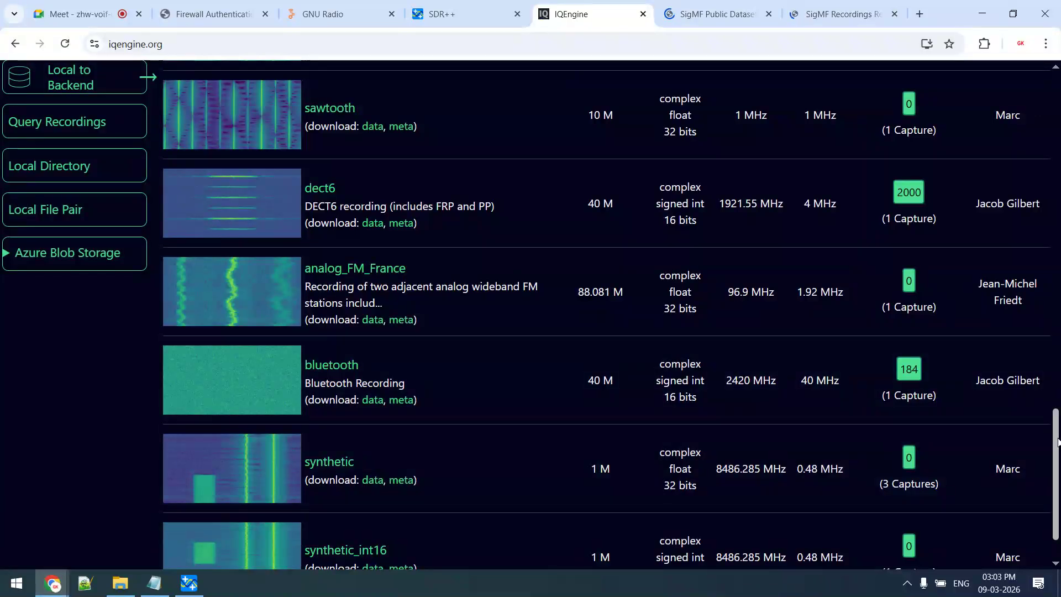
pyautogui.scroll(12, 1040, 287)
pyautogui.scroll(6, 1039, 200)
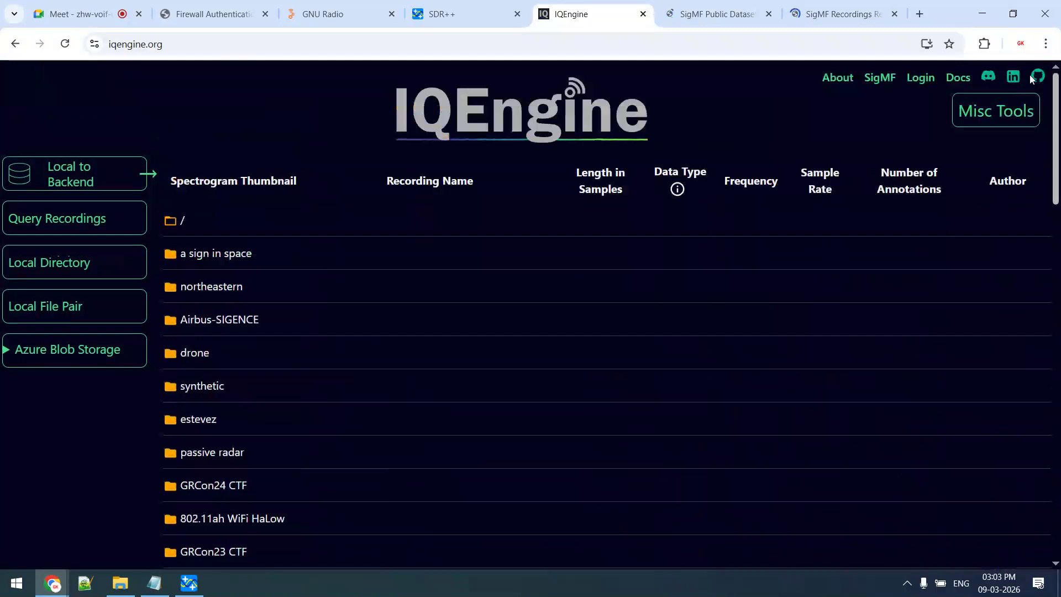
pyautogui.scroll(-1, 1027, 116)
pyautogui.scroll(1, 1027, 111)
pyautogui.scroll(-9, 1026, 111)
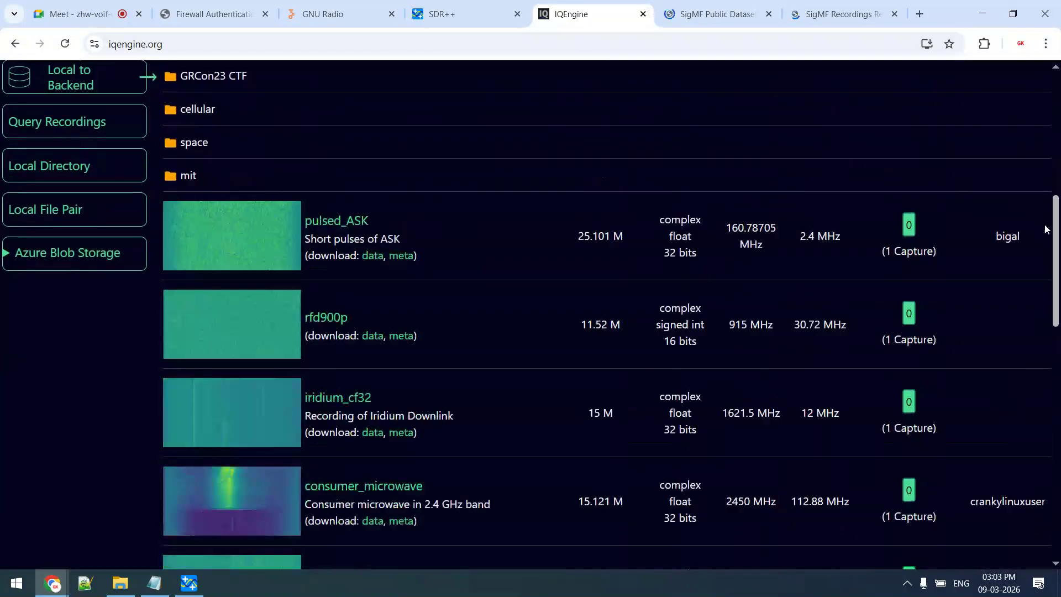
# View the SigMF Recordings Repo wiki page, and return to the SDR++ receiver by way of its website.
pyautogui.click(690, 4)
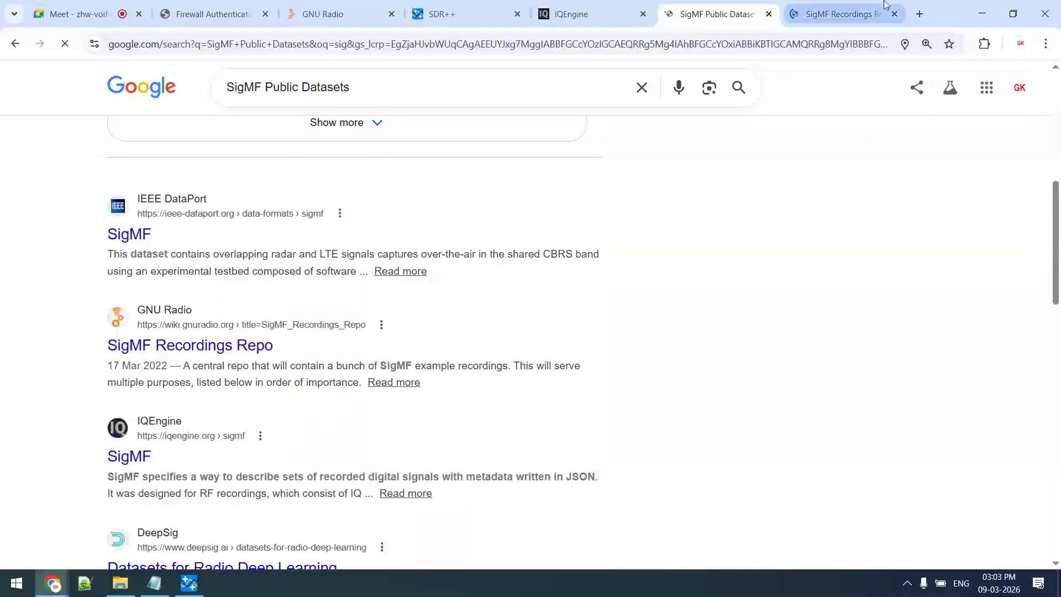
pyautogui.click(837, 14)
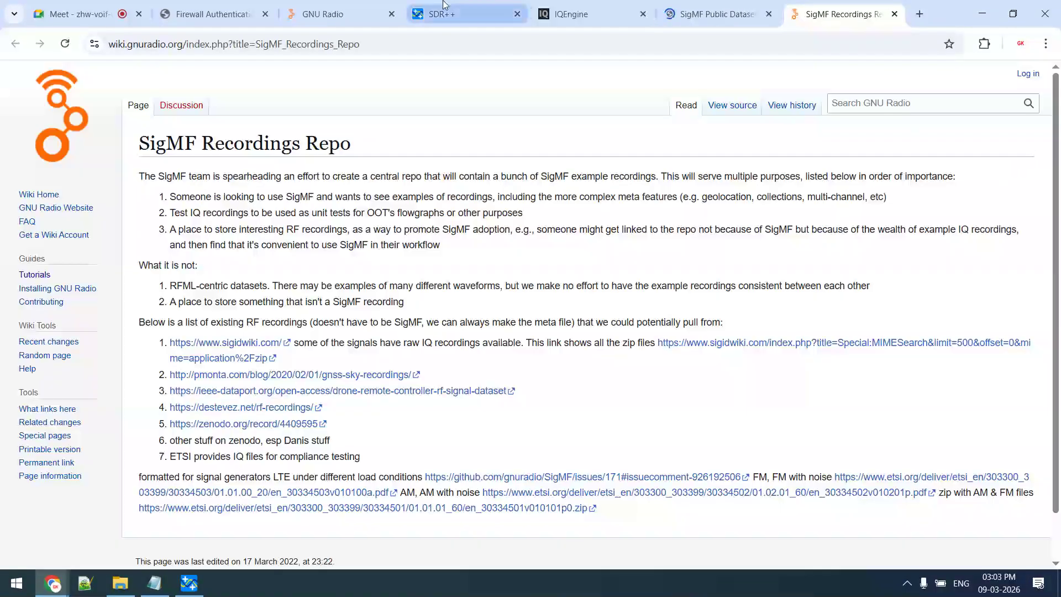
pyautogui.click(453, 14)
pyautogui.hotkey('alt', 'Tab')
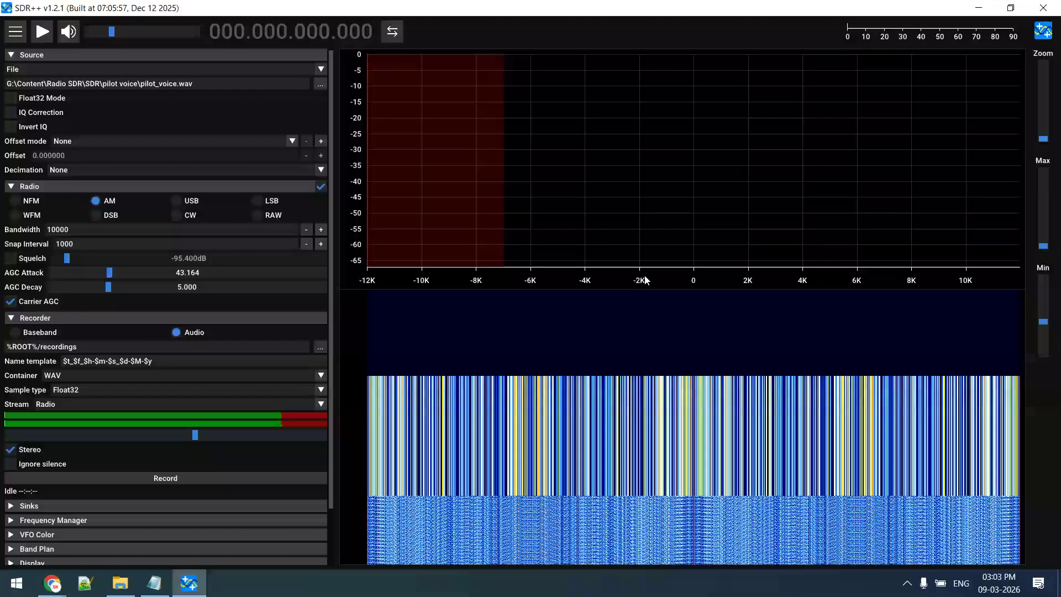
pyautogui.hotkey('alt', 'Tab')
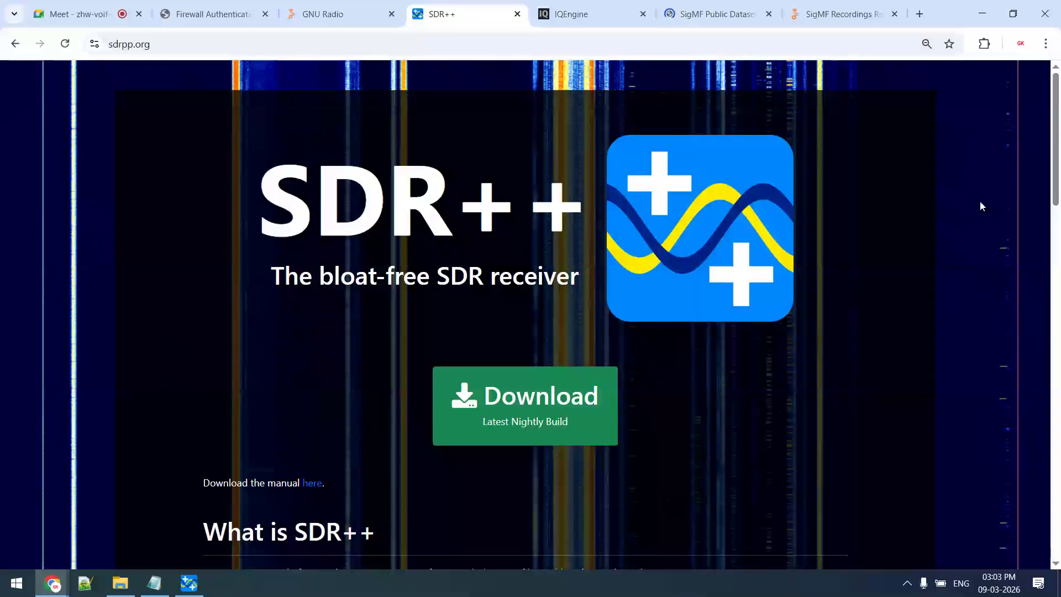
pyautogui.click(201, 586)
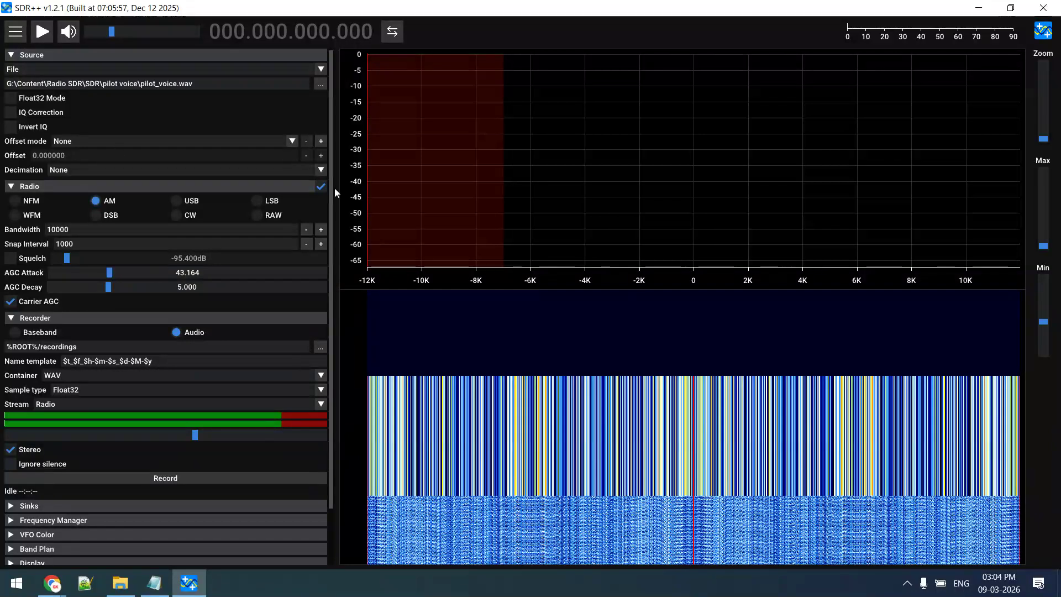
# Minimize SDR++ and close the SigMF Recordings Repo, SigMF Public Datasets and IQEngine tabs in Chrome.
pyautogui.click(979, 8)
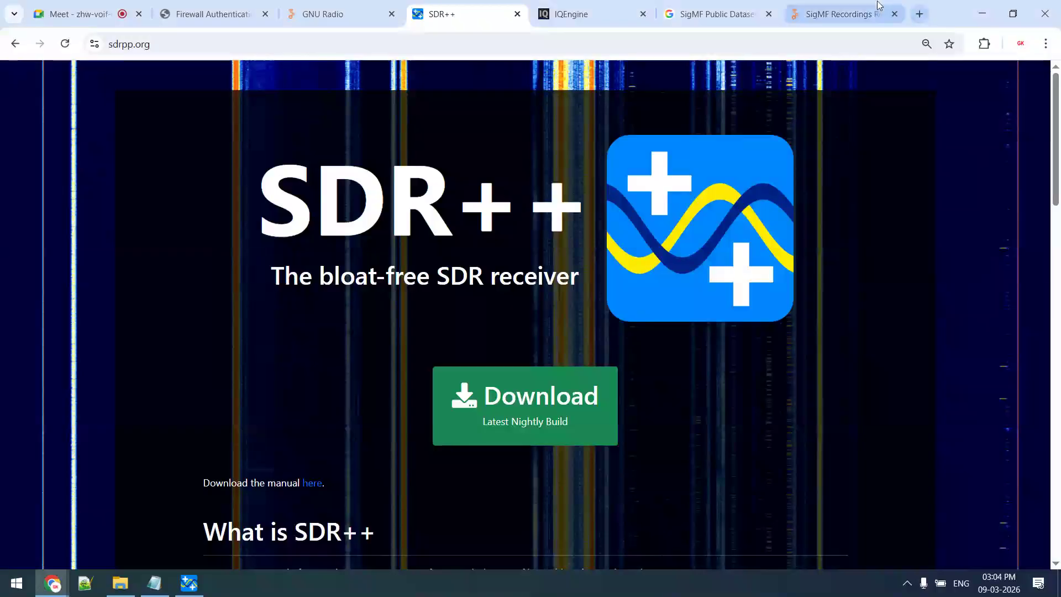
pyautogui.click(837, 14)
pyautogui.click(895, 15)
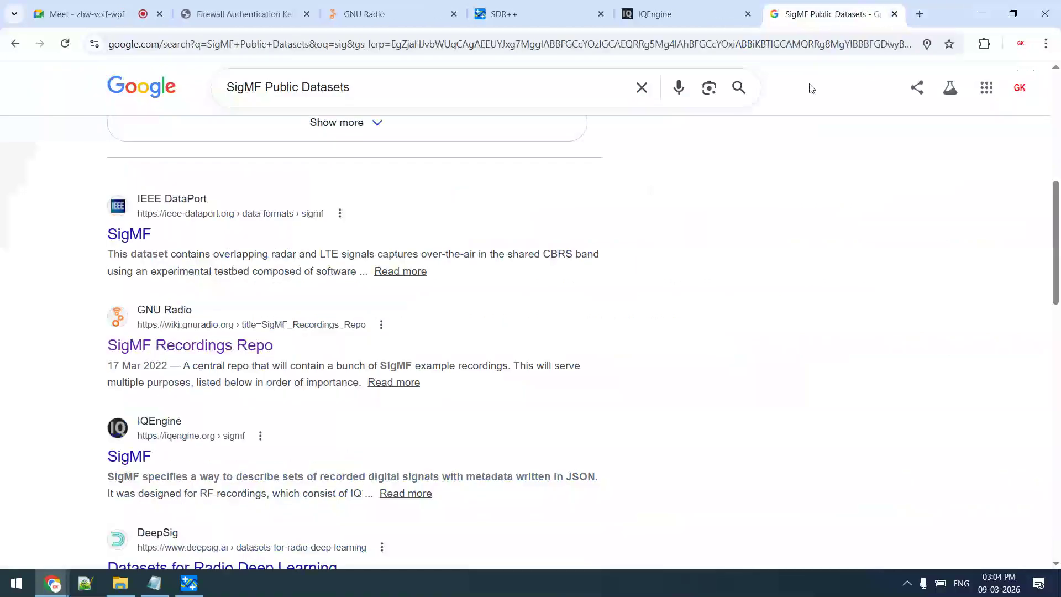
pyautogui.hotkey('ctrl', 'w')
pyautogui.hotkey('ctrl', 'w')
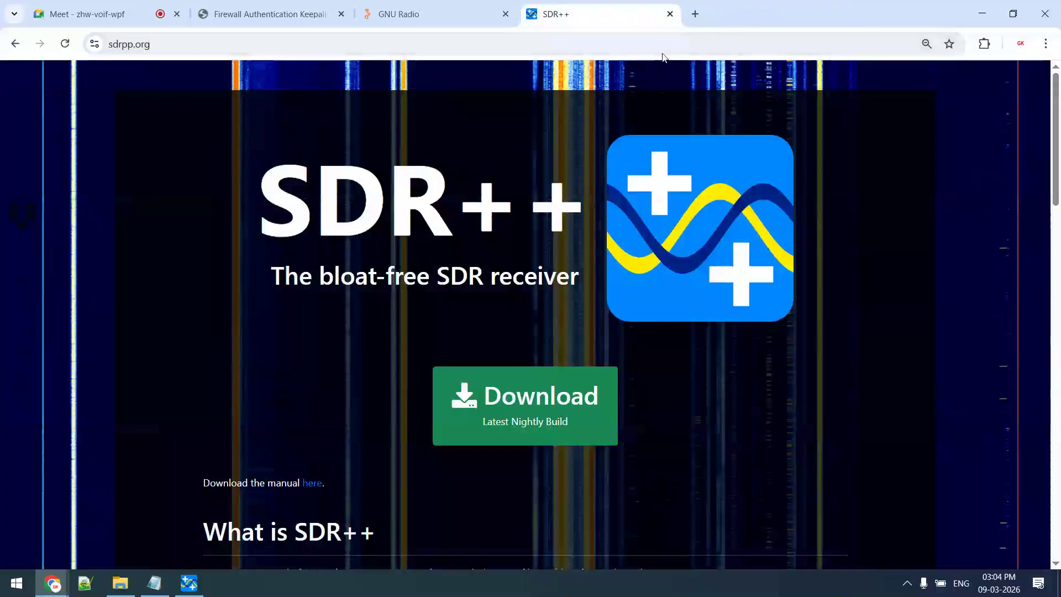
# Open kiwisdr.com in place of the SDR++ website and enlarge the page.
pyautogui.click(663, 44)
pyautogui.write('kiw')
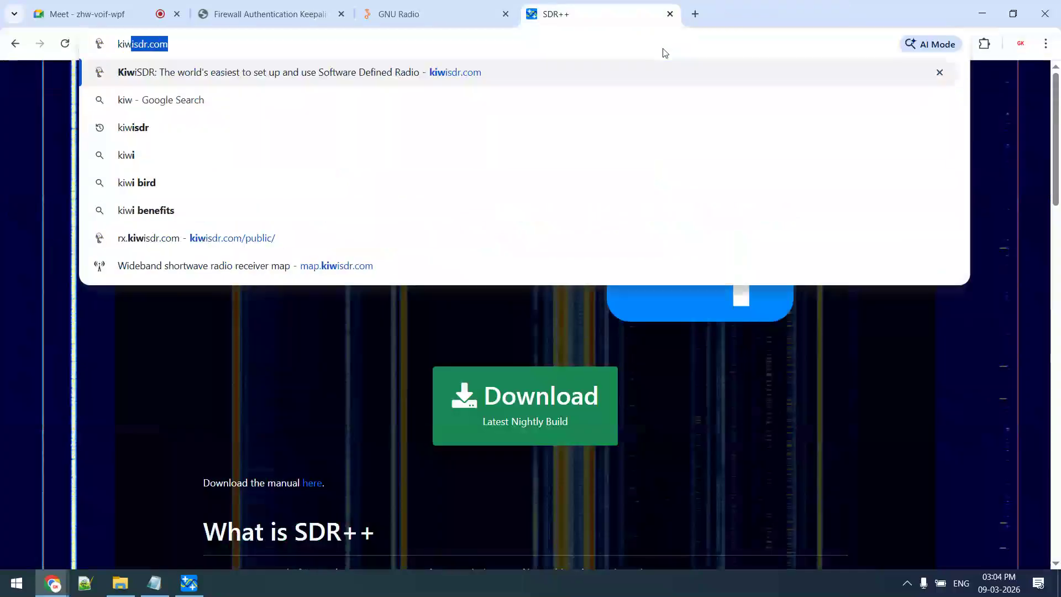
pyautogui.press('Return')
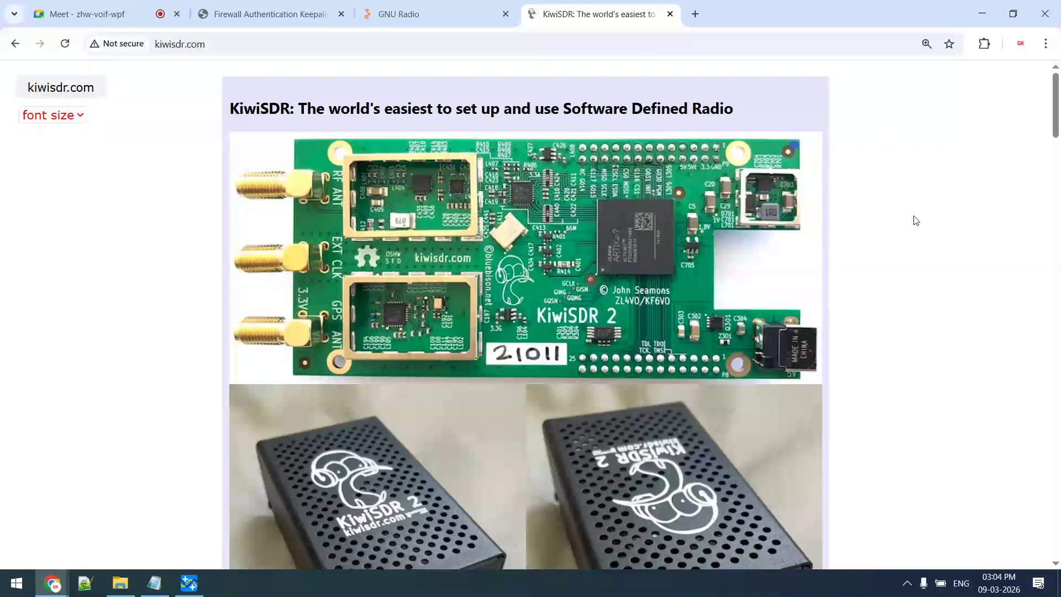
pyautogui.hotkey('ctrl', '+')
pyautogui.hotkey('ctrl', '+')
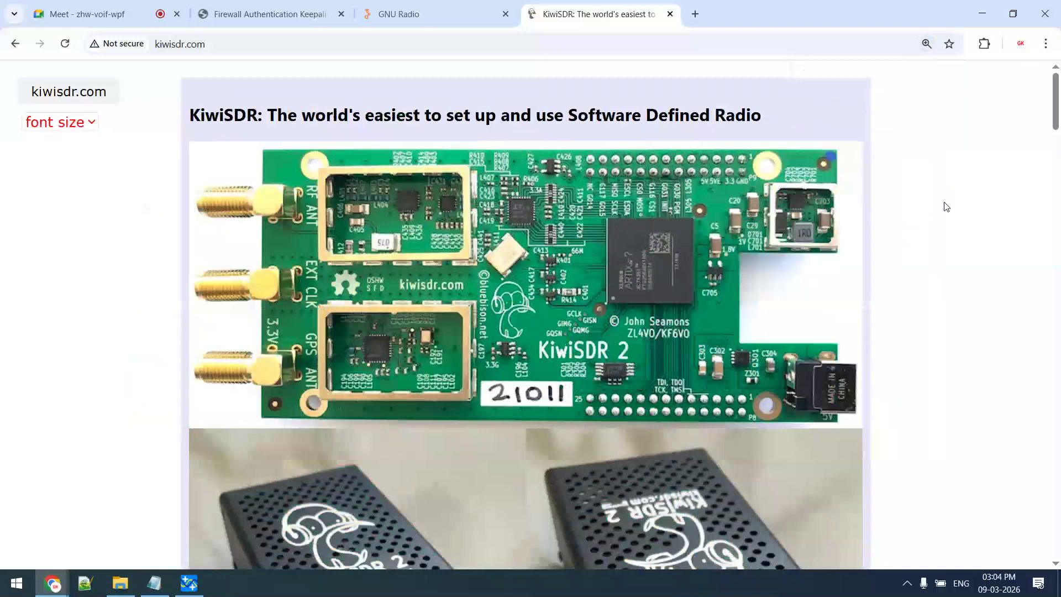
# Open the map.kiwisdr.com receiver map from the KiwiSDR page and select the University of Twente WebSDR marker in Enschede.
pyautogui.moveTo(1056, 125); pyautogui.dragTo(1029, 85)
pyautogui.moveTo(1056, 120); pyautogui.dragTo(1058, 269)
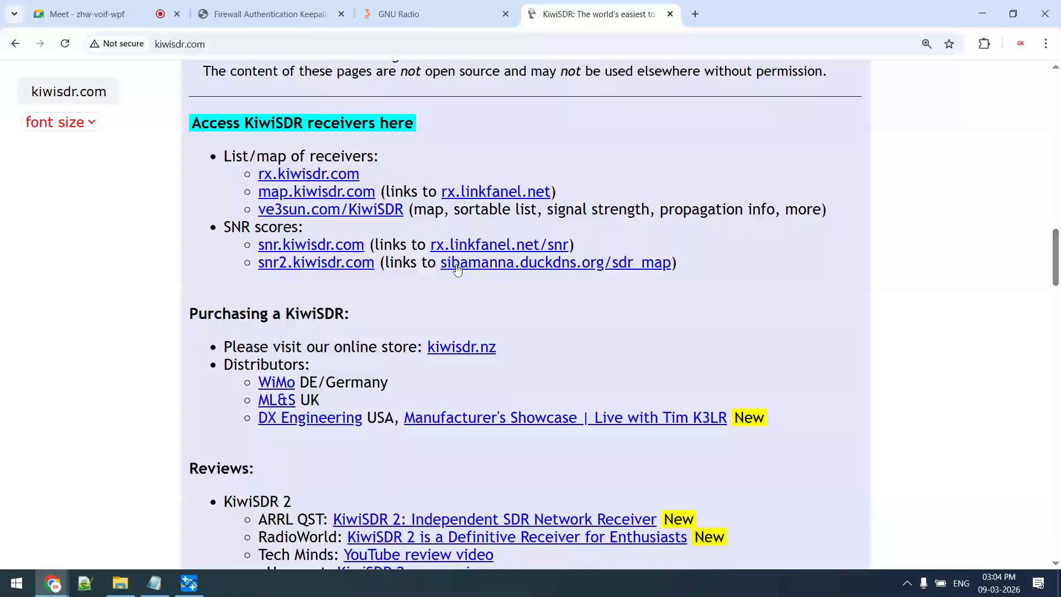
pyautogui.click(336, 191)
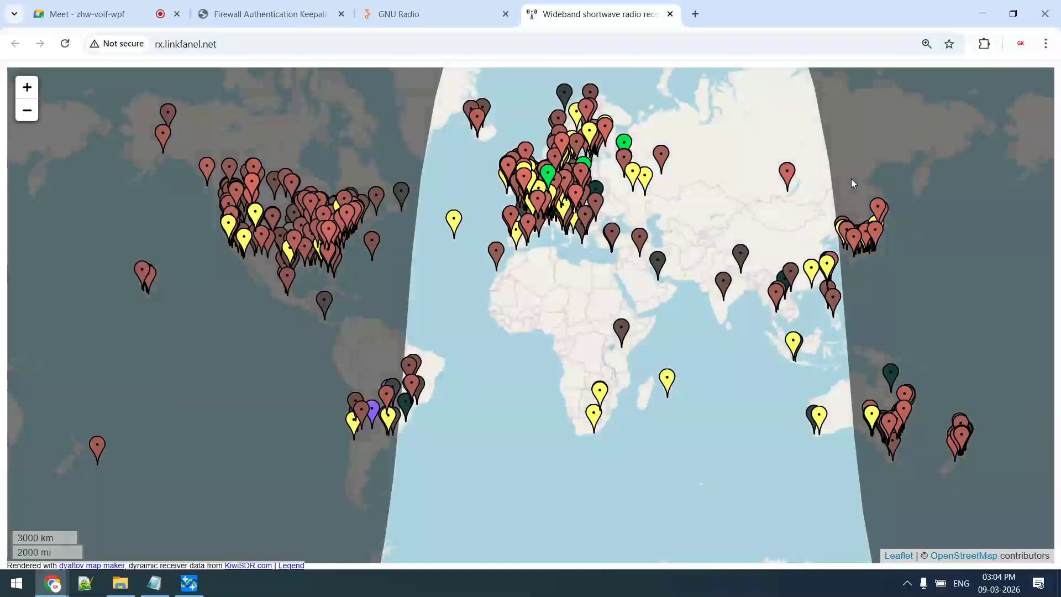
pyautogui.click(550, 176)
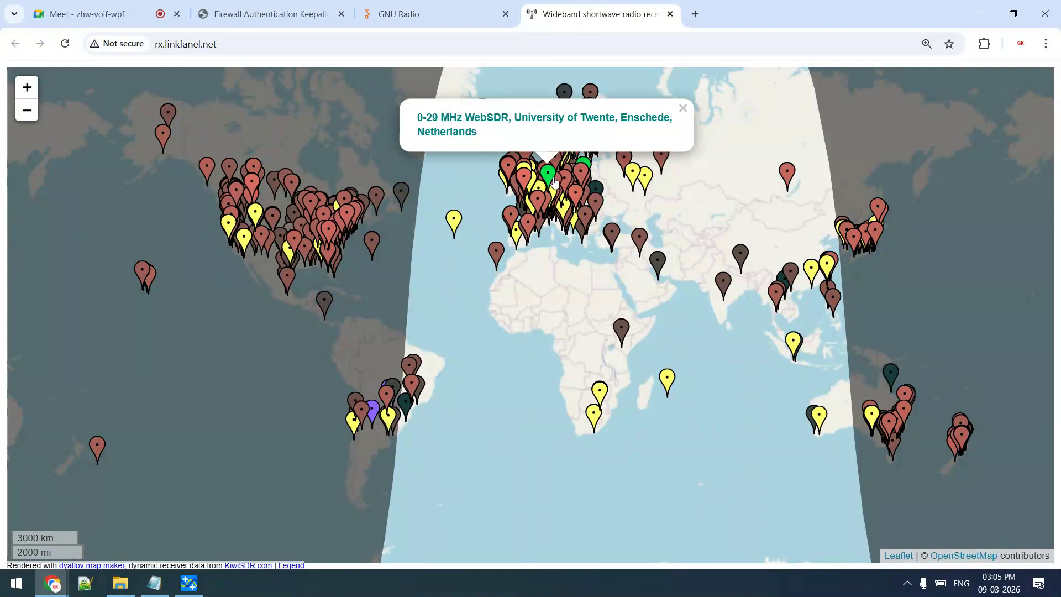
# Close the University of Twente popup on the receiver map and open the WebSDR in Cherepovets, Russia in its own tab.
pyautogui.moveTo(557, 184)
pyautogui.click(687, 203)
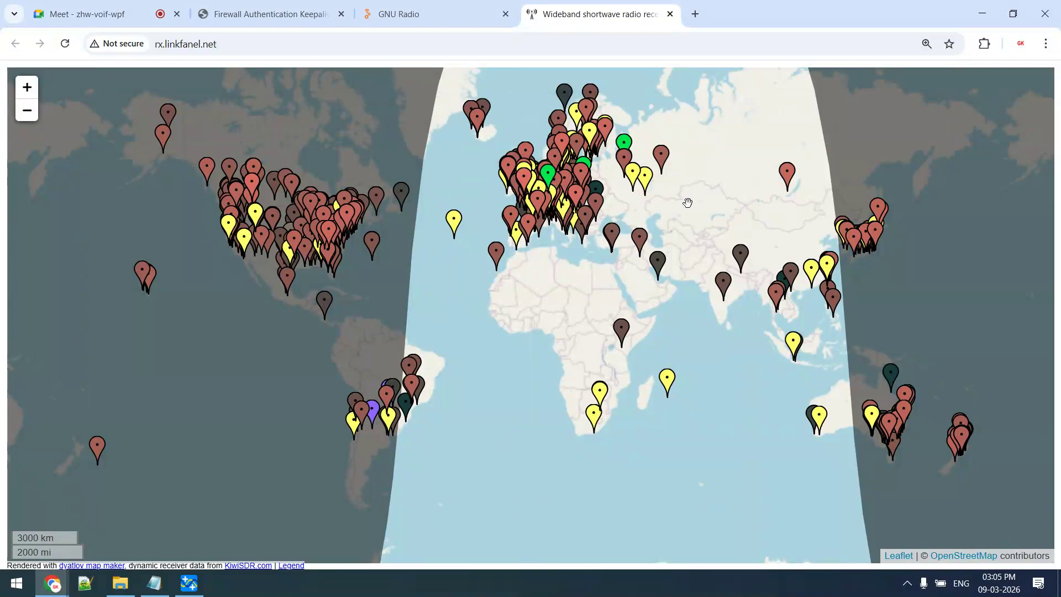
pyautogui.hotkey('ctrl', '-')
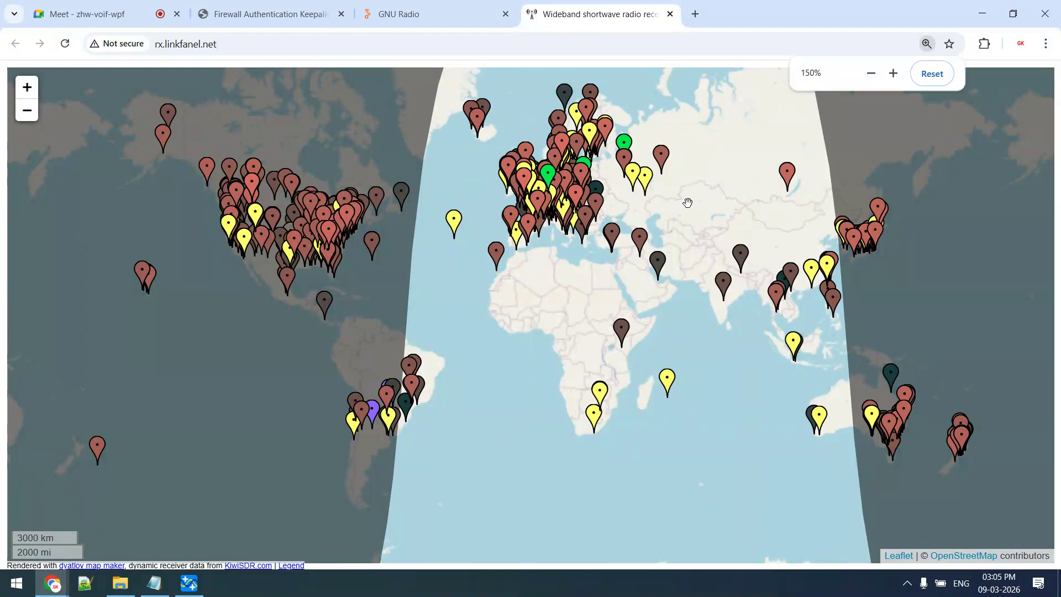
pyautogui.hotkey('ctrl', '+')
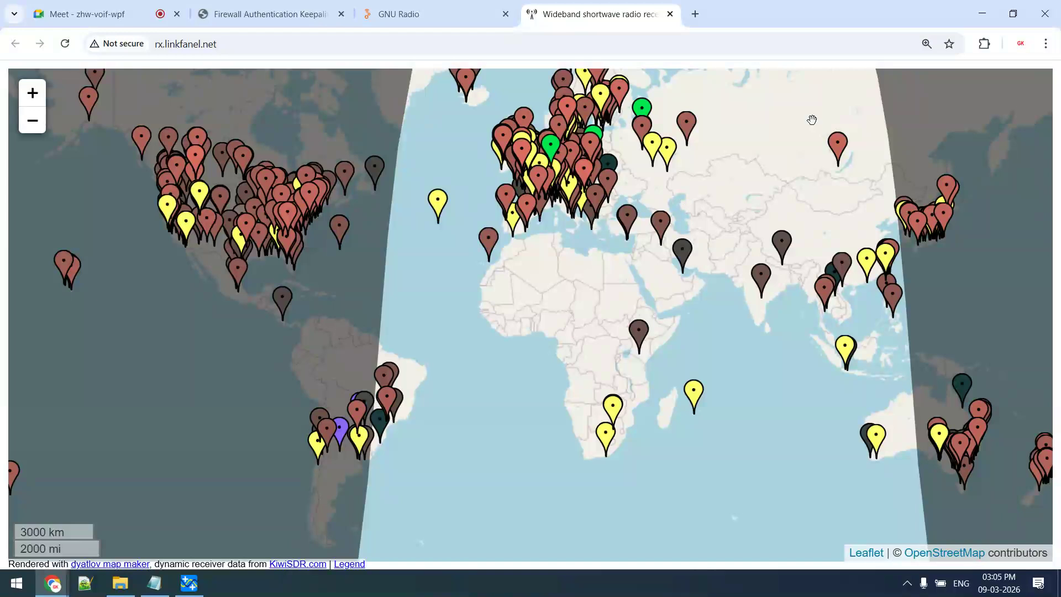
pyautogui.hotkey('ctrl', '+')
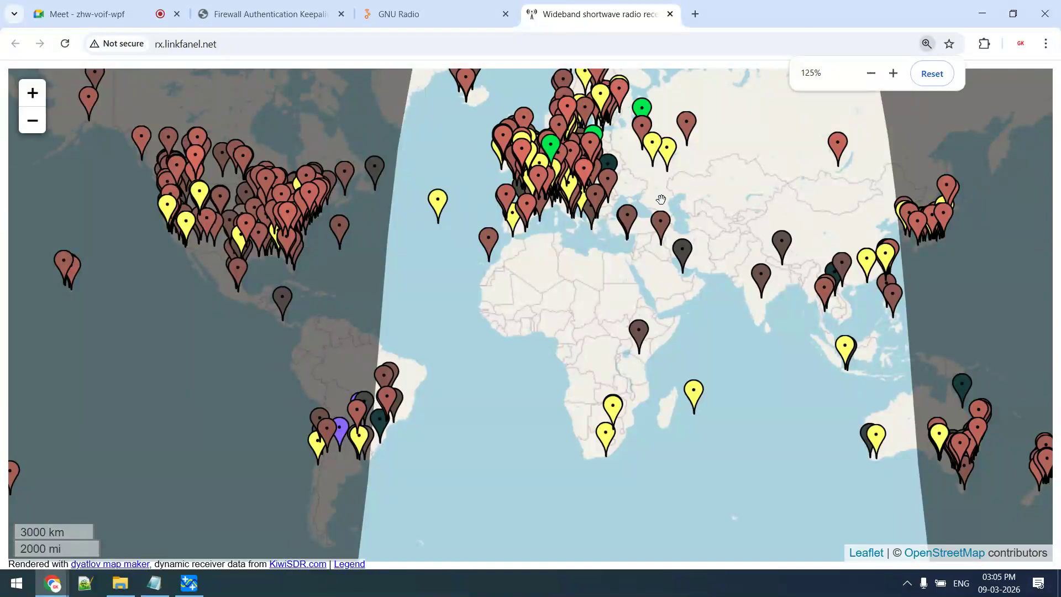
pyautogui.hotkey('ctrl', '-')
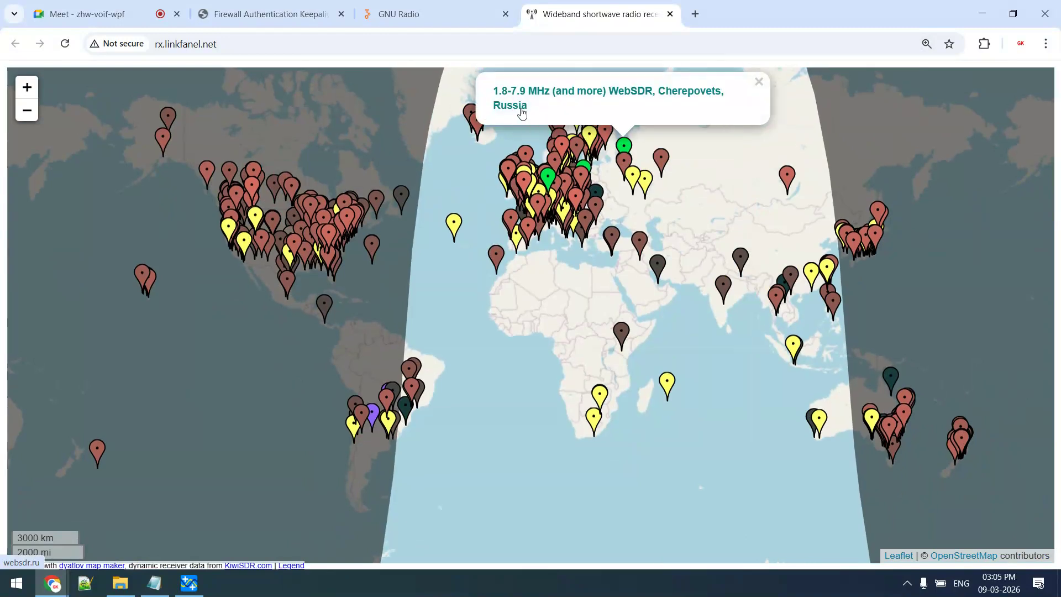
pyautogui.click(722, 3)
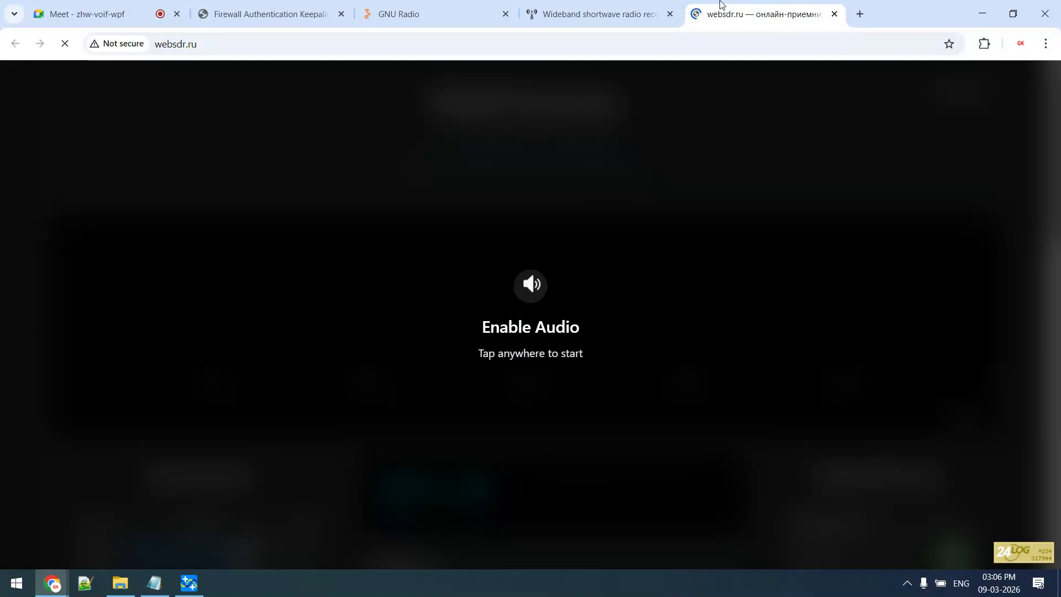
# Enable audio on websdr.ru, dismiss the tutorial offer and raise the display brightness.
pyautogui.click(529, 283)
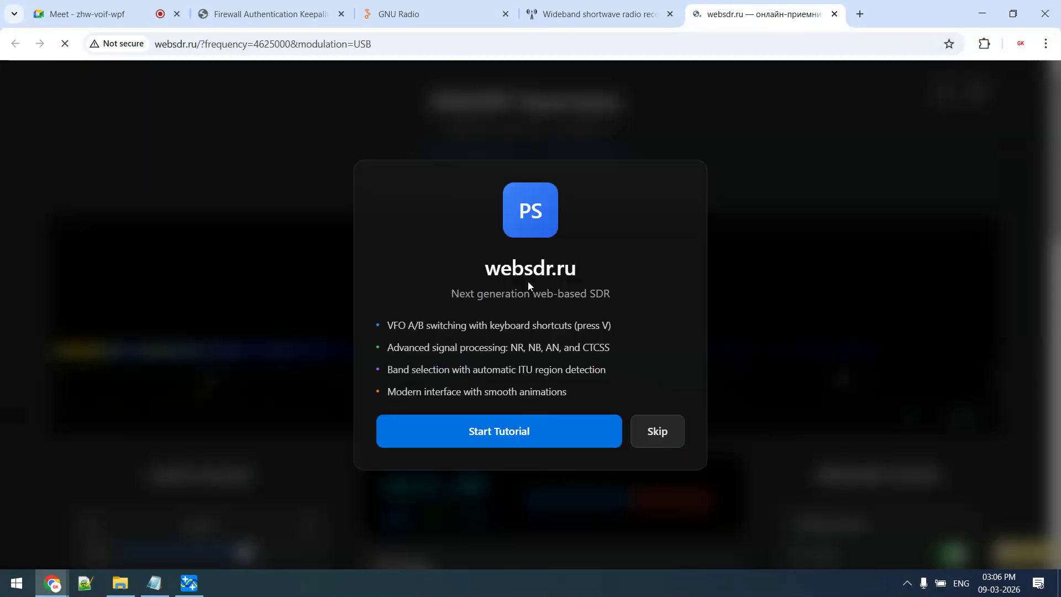
pyautogui.click(728, 449)
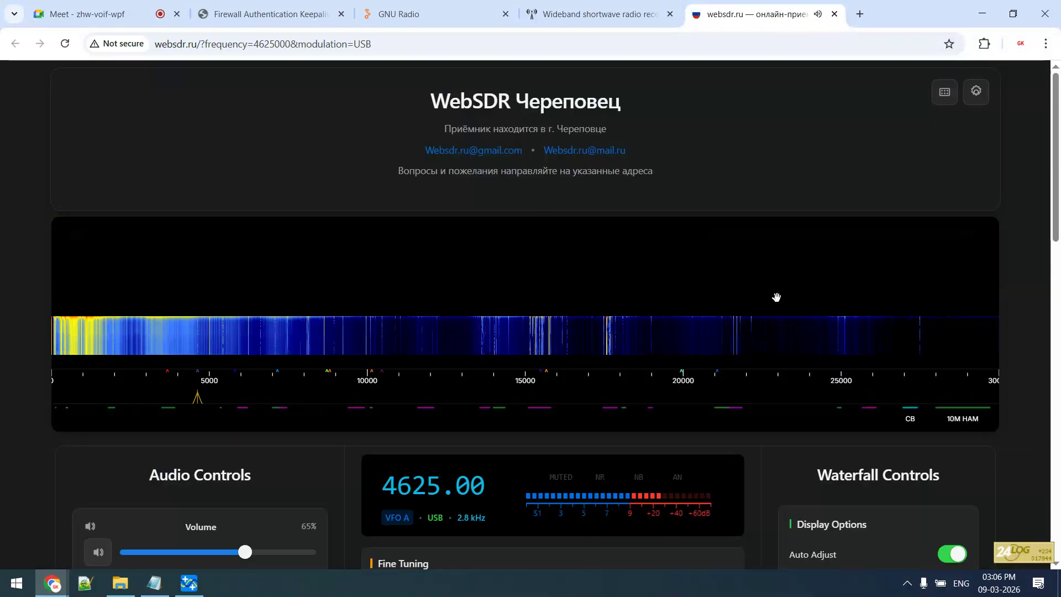
pyautogui.press('XF86MonBrightnessUp')
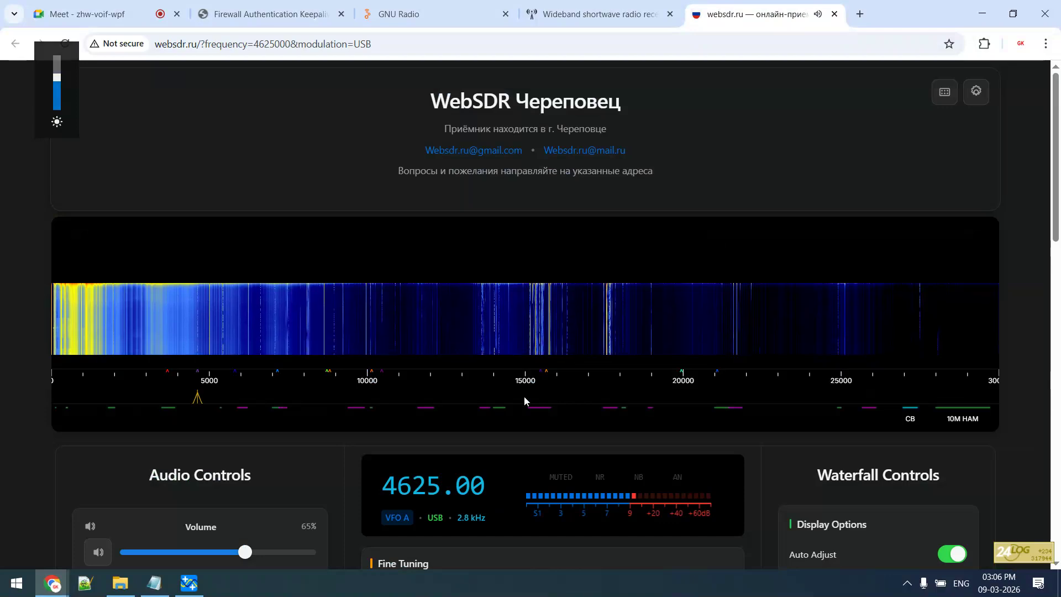
# Tune the Cherepovets receiver across its spectrum to about 14531, 8867, 646 and 25048 kHz, and close its tab.
pyautogui.moveTo(1056, 174); pyautogui.dragTo(1058, 324)
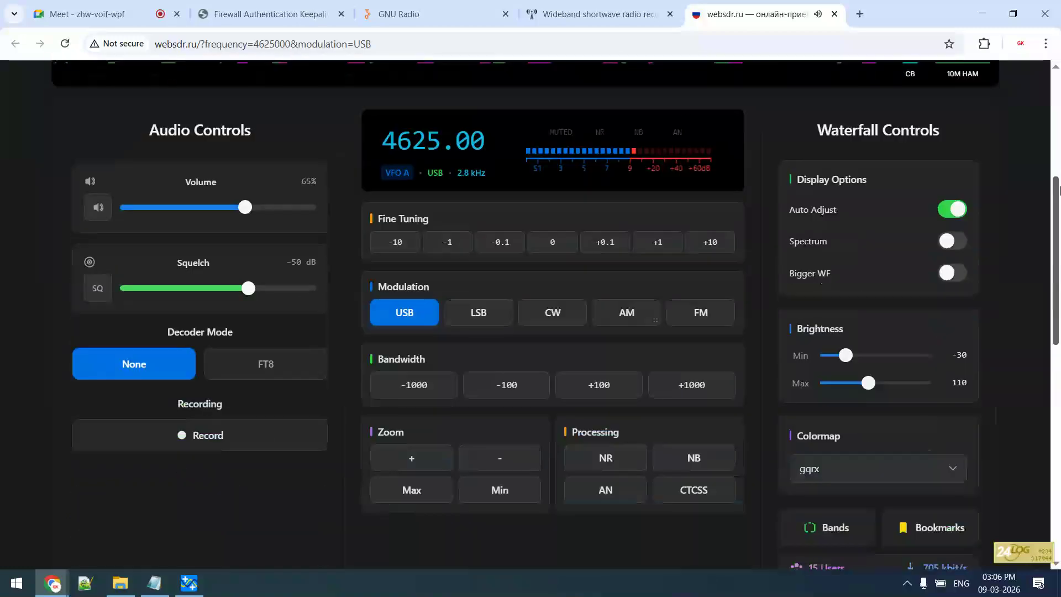
pyautogui.scroll(5, 536, 317)
pyautogui.click(510, 326)
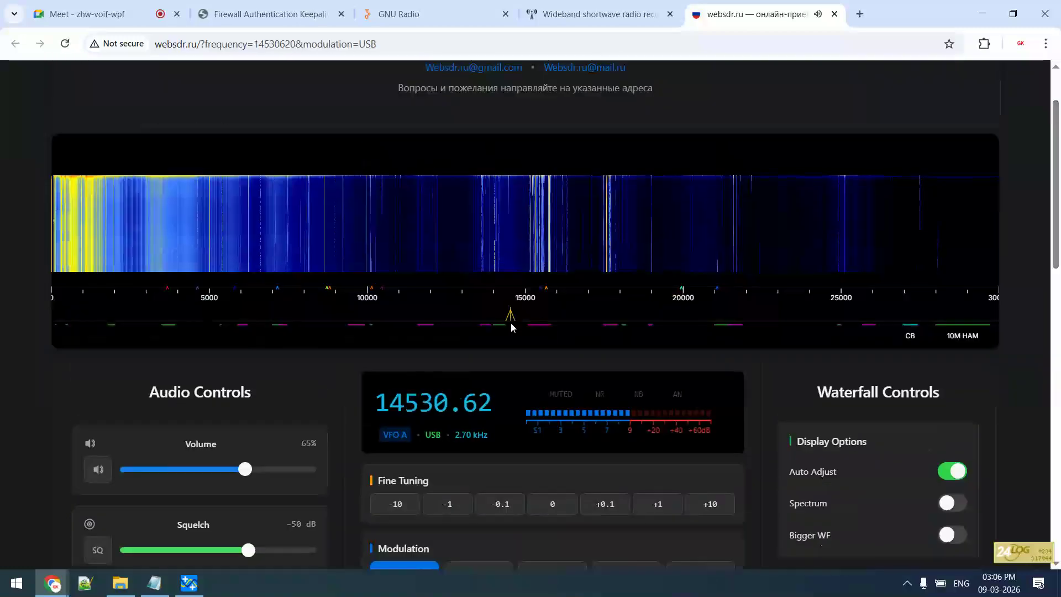
pyautogui.click(455, 315)
pyautogui.click(370, 292)
pyautogui.click(331, 285)
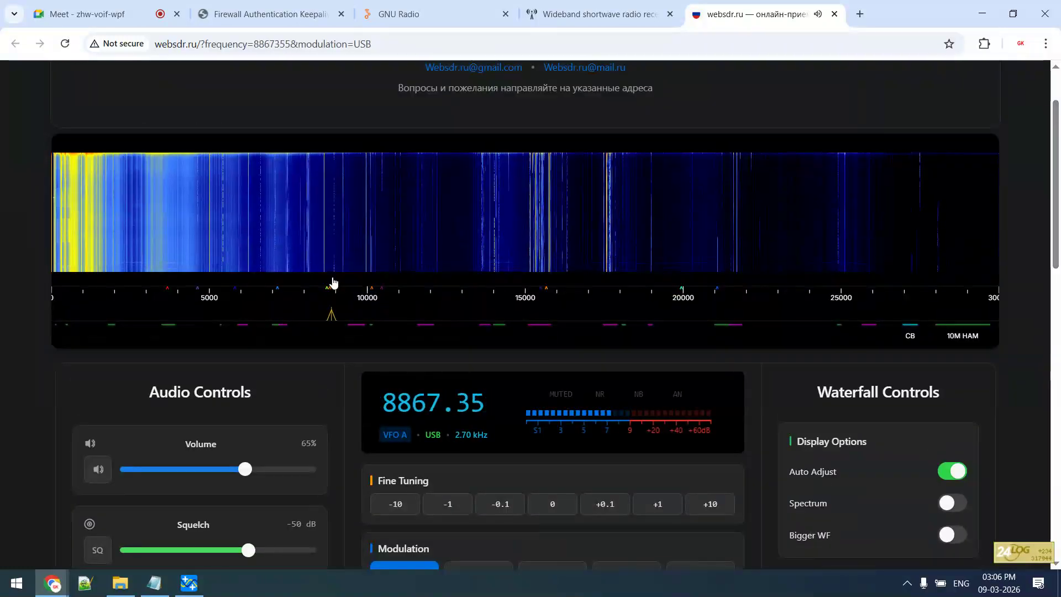
pyautogui.click(71, 269)
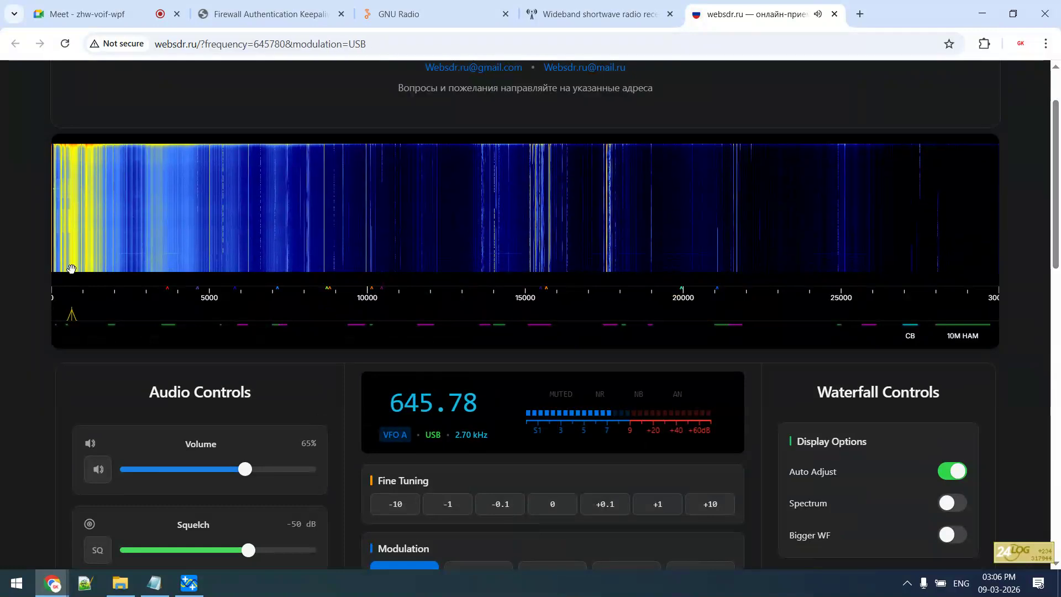
pyautogui.click(844, 269)
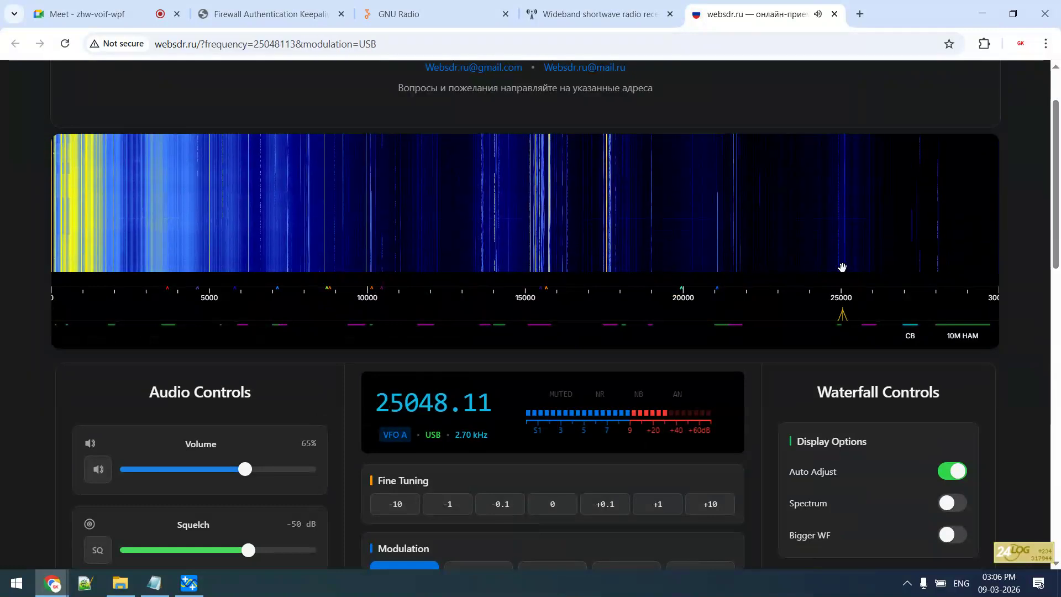
pyautogui.hotkey('ctrl', 'w')
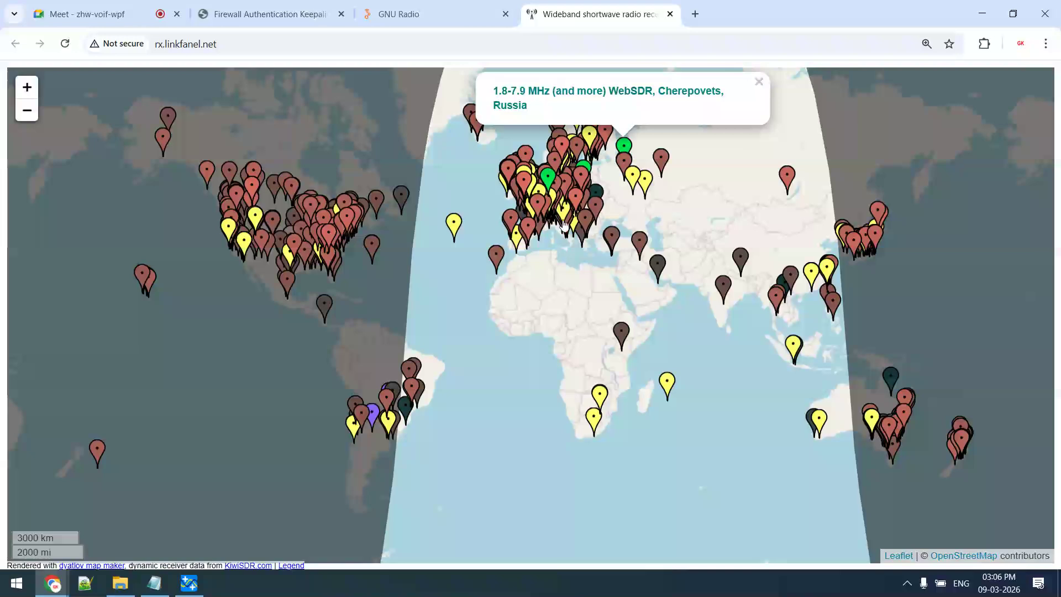
# Open the University of Twente WebSDR in Enschede from the receiver map and start its audio.
pyautogui.click(547, 177)
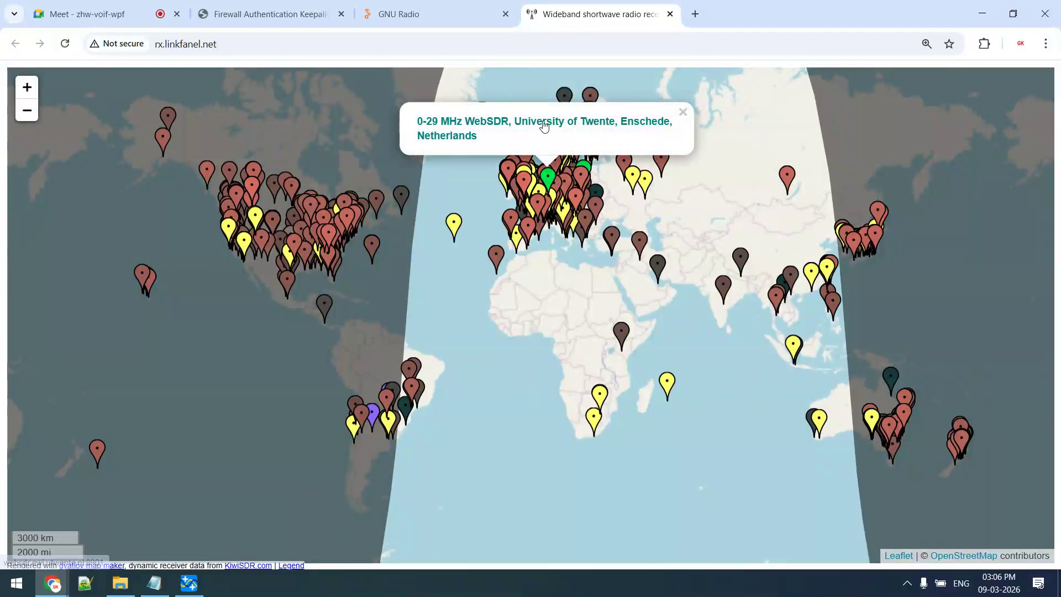
pyautogui.click(544, 124)
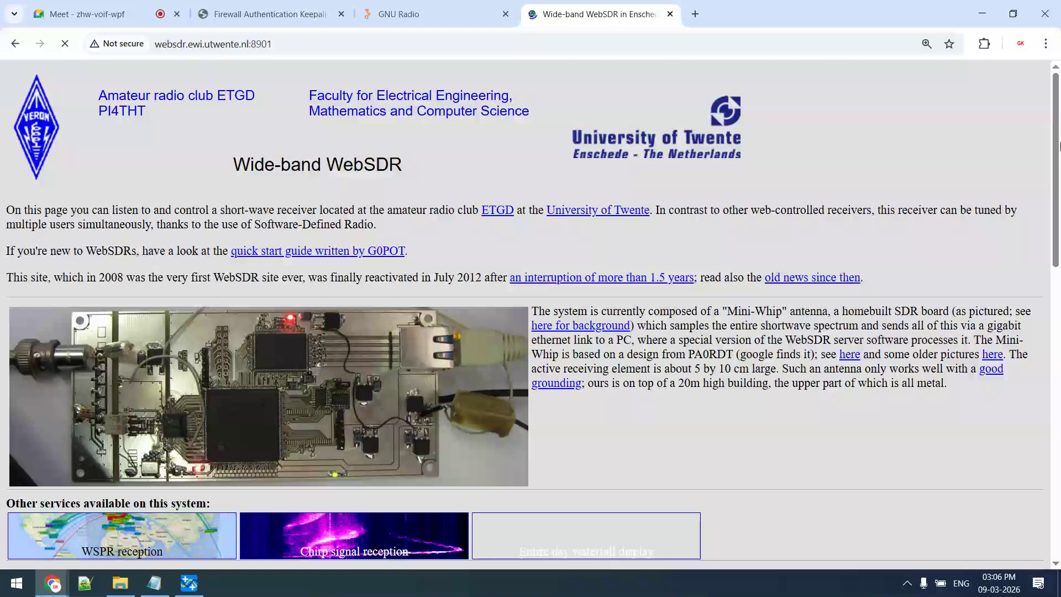
pyautogui.moveTo(1056, 153); pyautogui.dragTo(1059, 233)
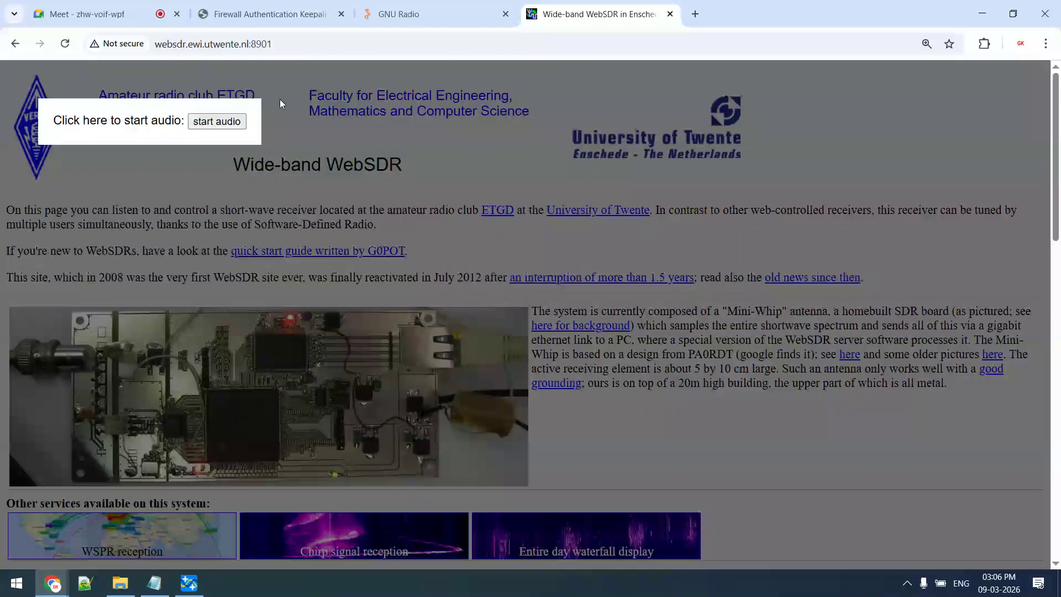
pyautogui.click(221, 113)
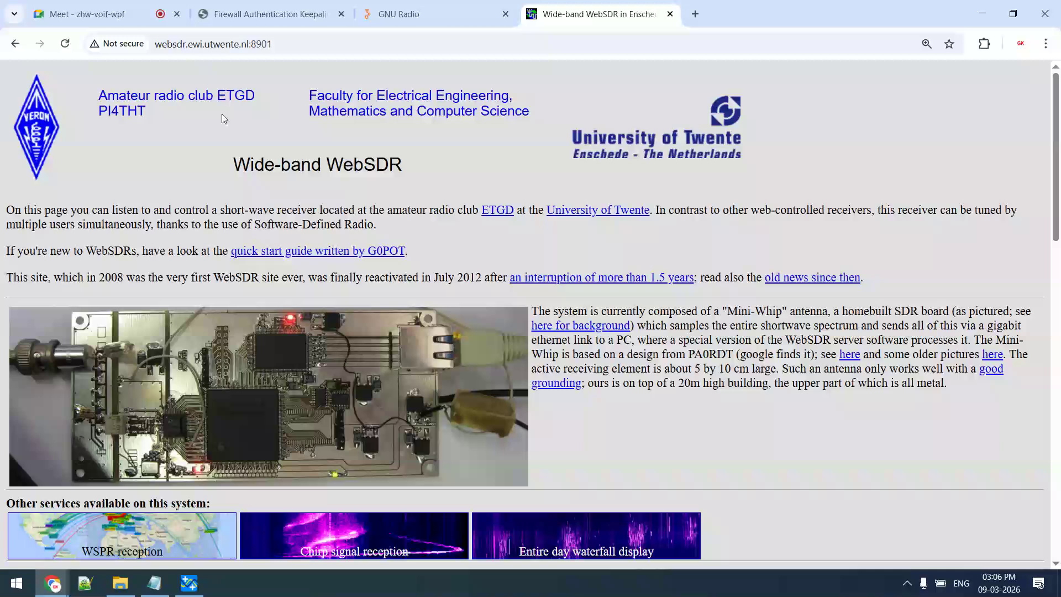
# Tune the Twente WebSDR to 9000 kHz and set its demodulation mode to AM.
pyautogui.moveTo(1055, 146); pyautogui.dragTo(1058, 305)
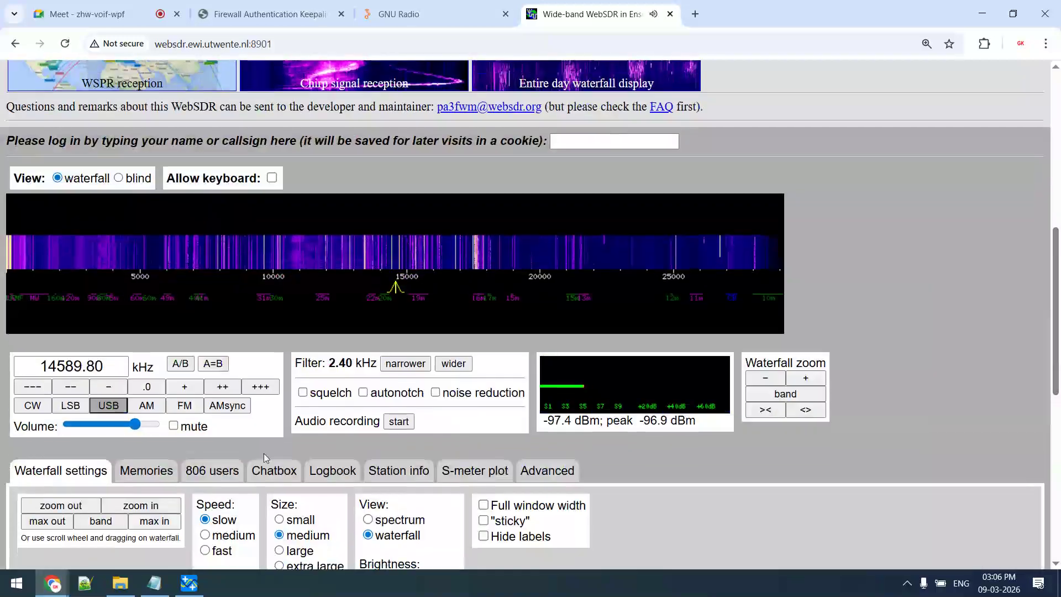
pyautogui.click(62, 375)
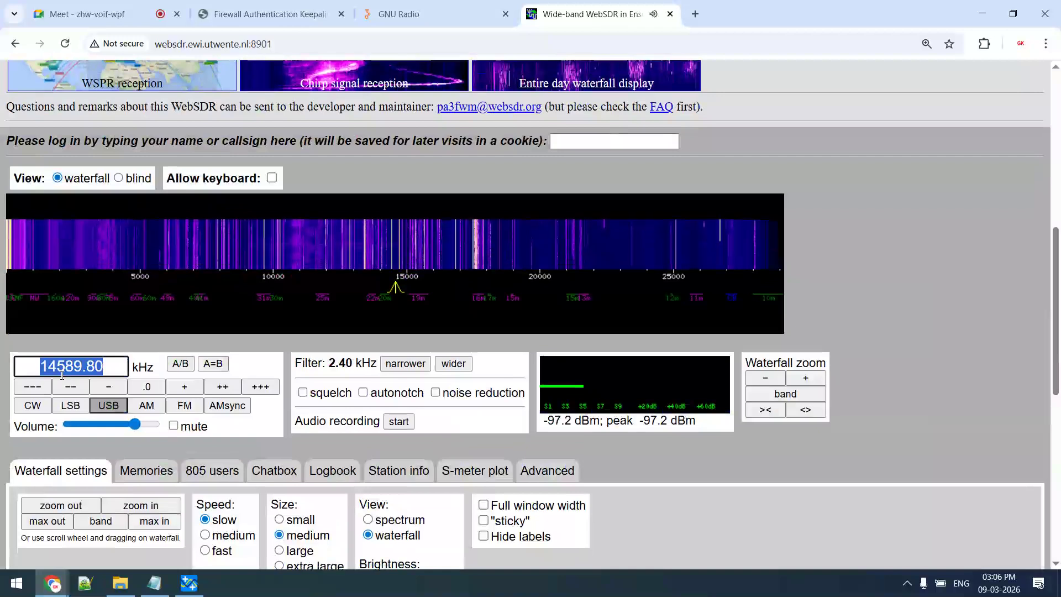
pyautogui.write('9800')
pyautogui.press('BackSpace')
pyautogui.press('BackSpace')
pyautogui.press('BackSpace')
pyautogui.write('000')
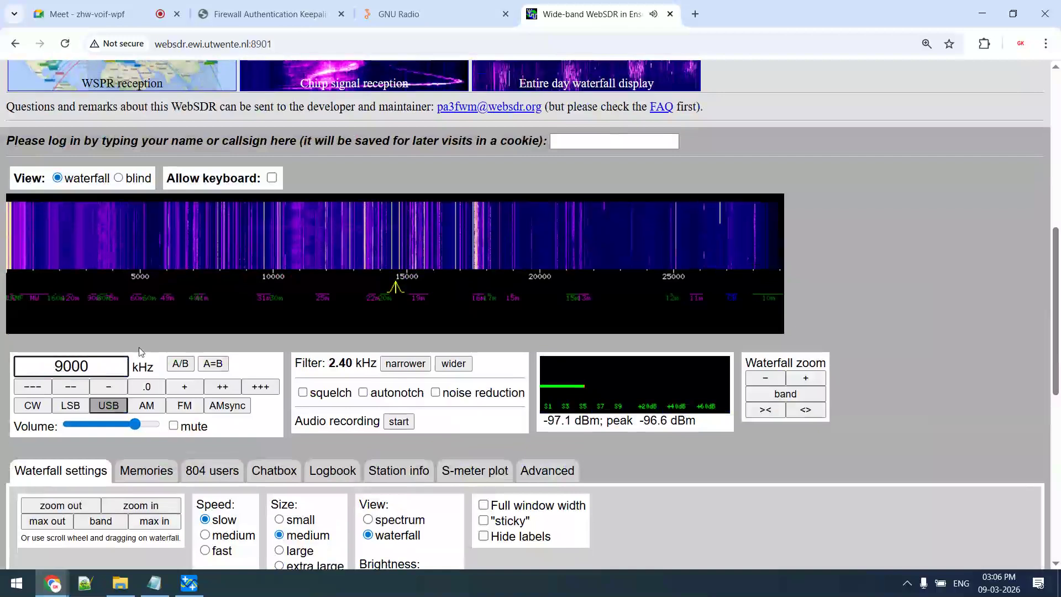
pyautogui.press('Return')
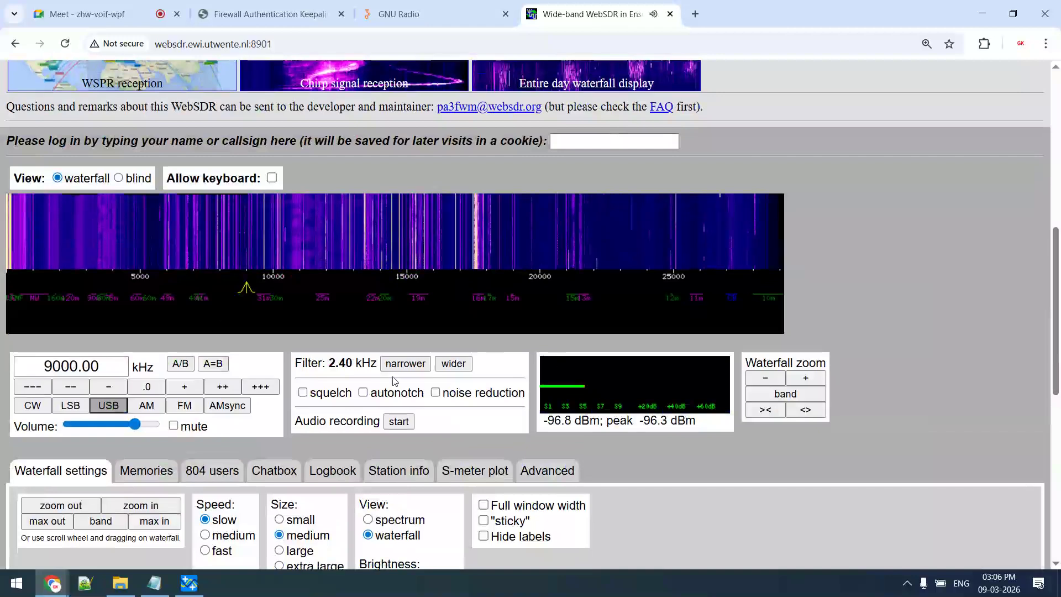
pyautogui.click(148, 406)
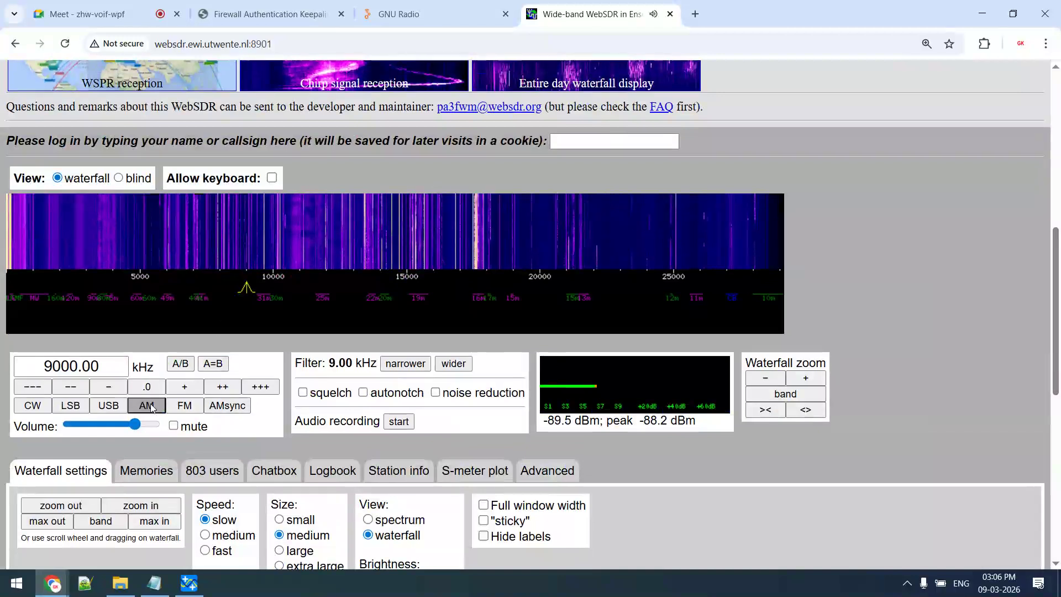
# Reduce the page zoom to 90% and retune along the Twente frequency scale to about 19364 and 24888 kHz.
pyautogui.hotkey('ctrl', '-')
pyautogui.hotkey('ctrl', '-')
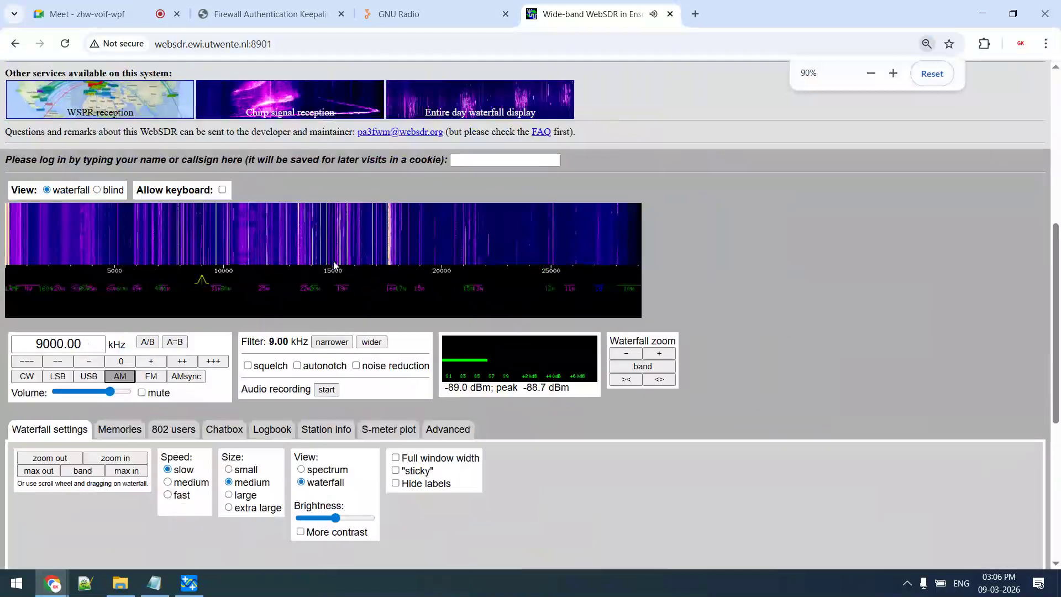
pyautogui.click(428, 277)
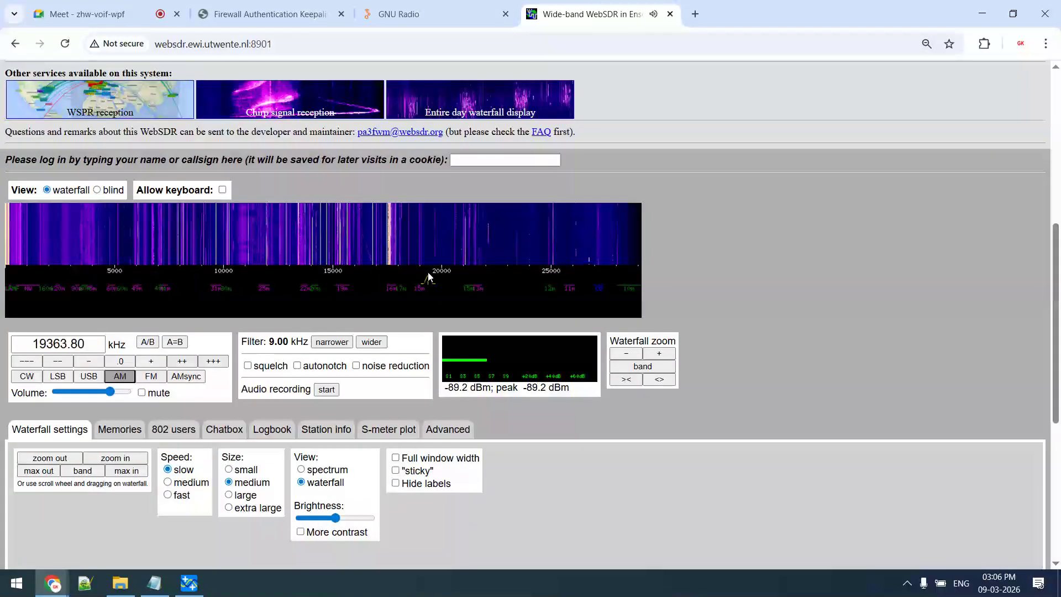
pyautogui.click(443, 276)
pyautogui.click(547, 269)
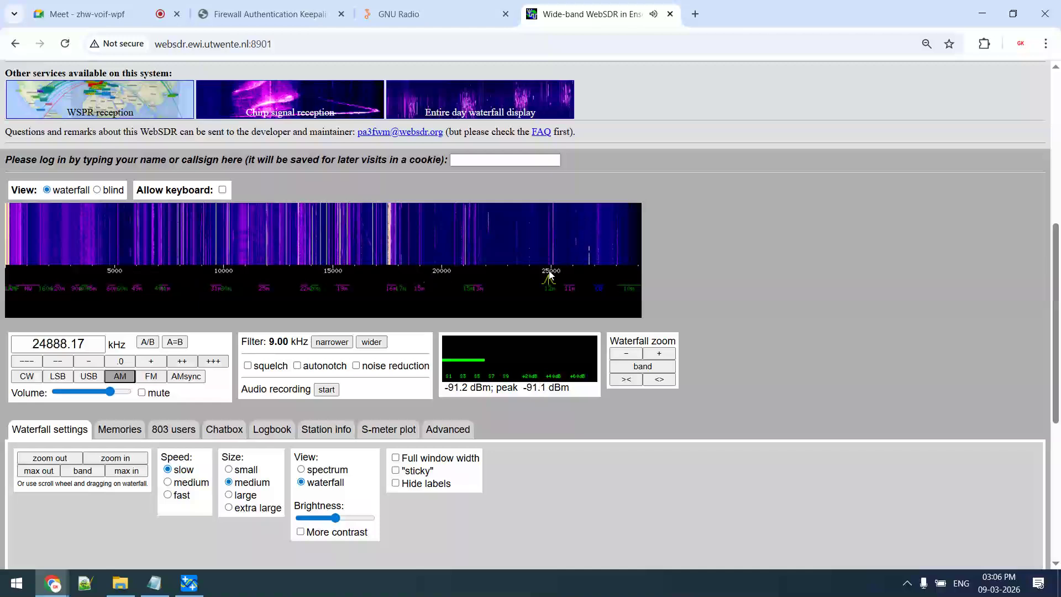
pyautogui.hotkey('ctrl', '-')
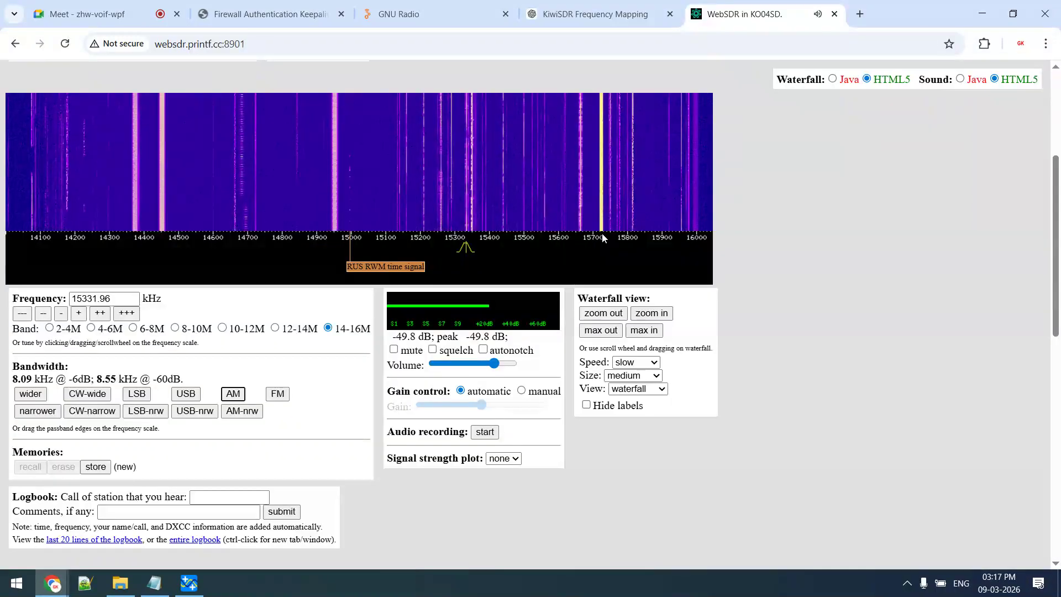
# Lower the computer's volume to 18 and raise it back to 32 while the websdr.printf.cc receiver plays.
pyautogui.press('XF86AudioLowerVolume')
pyautogui.press('XF86AudioLowerVolume')
pyautogui.press('XF86AudioLowerVolume')
pyautogui.press('XF86AudioLowerVolume')
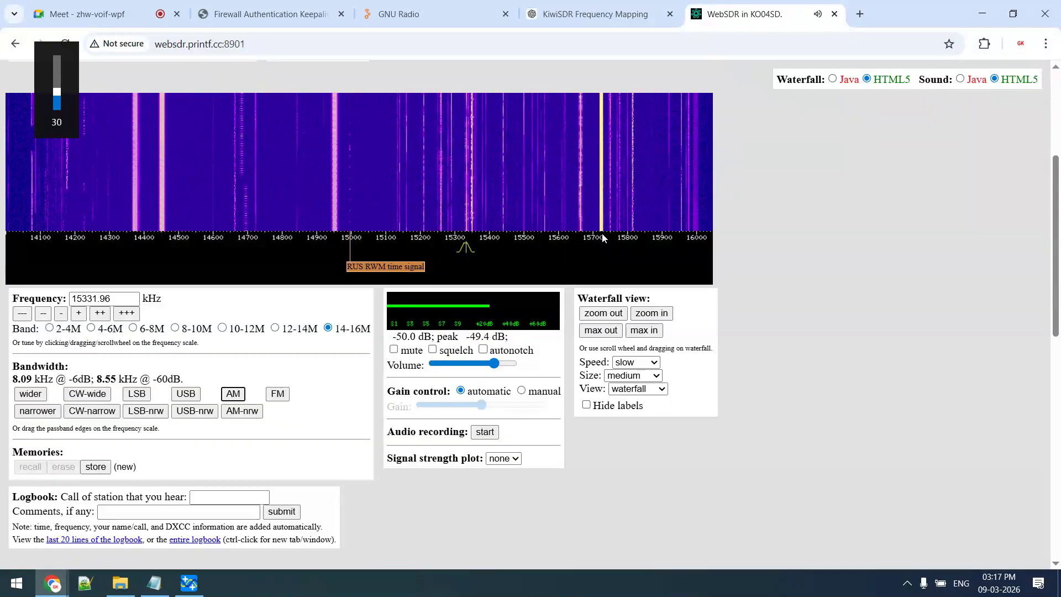
pyautogui.press('XF86AudioLowerVolume')
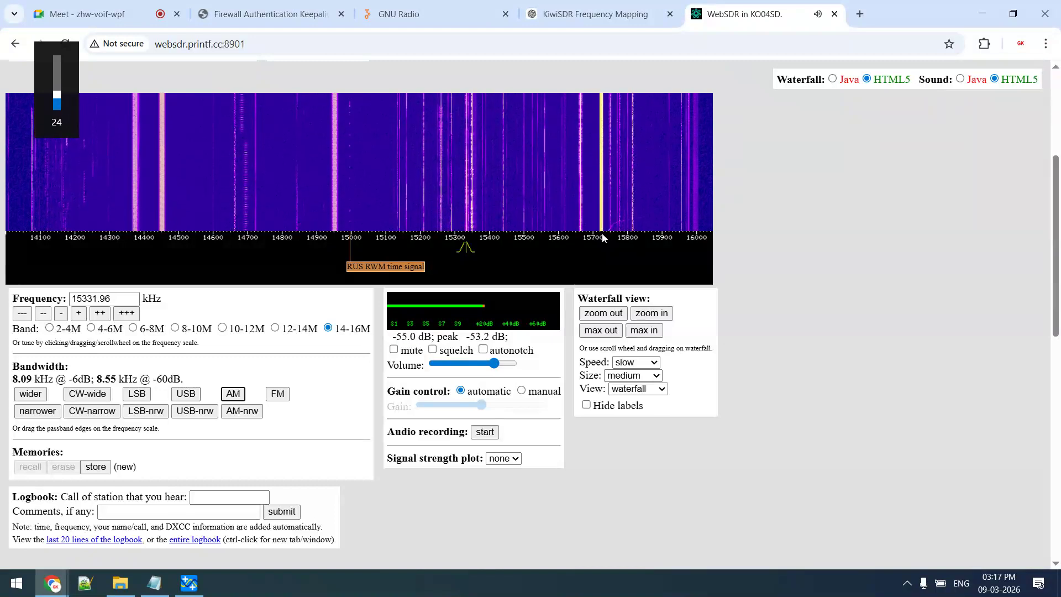
pyautogui.press('XF86AudioRaiseVolume')
pyautogui.press('XF86AudioLowerVolume')
pyautogui.press('XF86AudioLowerVolume')
pyautogui.press('XF86AudioLowerVolume')
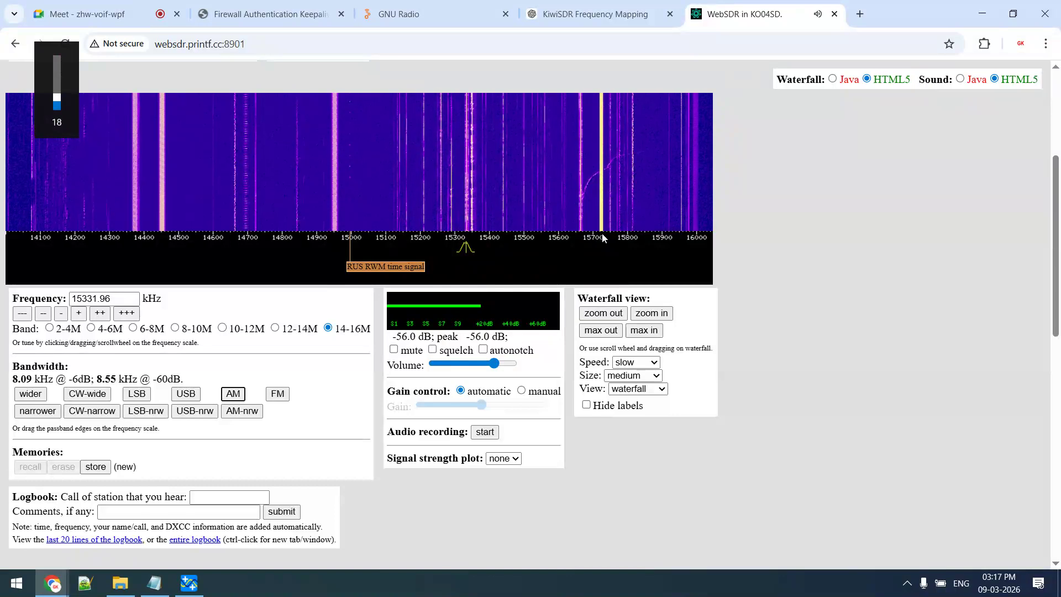
pyautogui.press('XF86AudioRaiseVolume')
pyautogui.press('XF86AudioRaiseVolume')
pyautogui.press('XF86AudioRaiseVolume')
pyautogui.press('XF86AudioRaiseVolume')
pyautogui.press('XF86AudioRaiseVolume')
pyautogui.press('XF86AudioRaiseVolume')
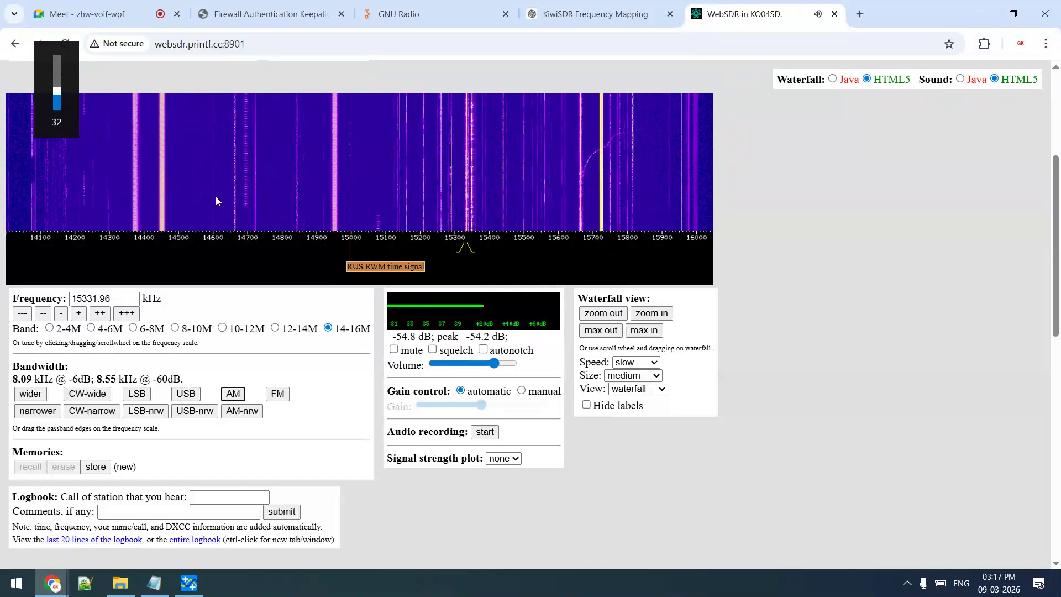
# Lower the computer's volume again and mute the websdr.printf.cc receiver's audio.
pyautogui.press('XF86AudioLowerVolume')
pyautogui.press('XF86AudioLowerVolume')
pyautogui.press('XF86AudioLowerVolume')
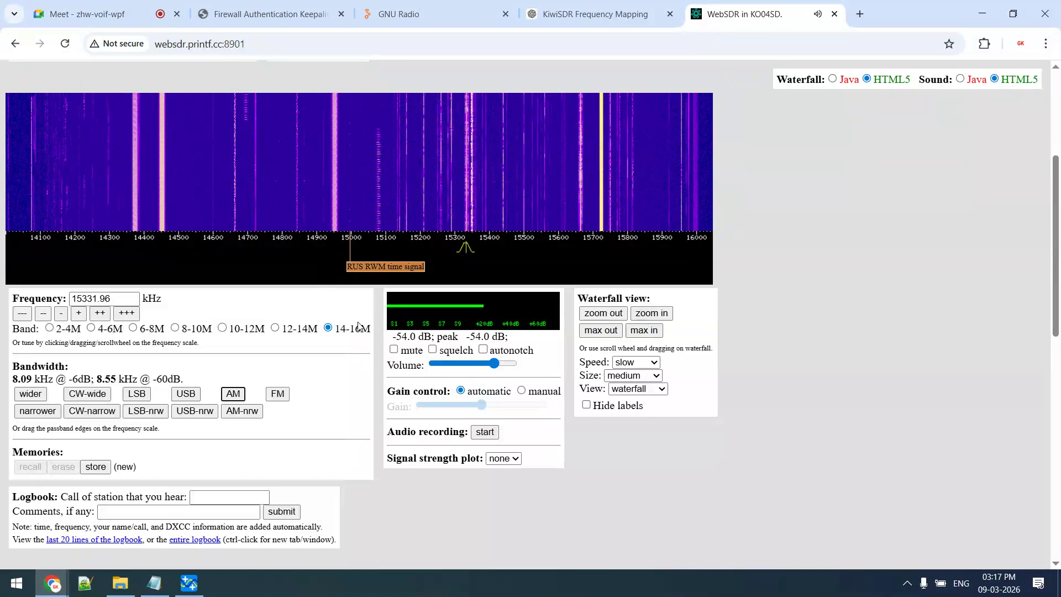
pyautogui.click(393, 349)
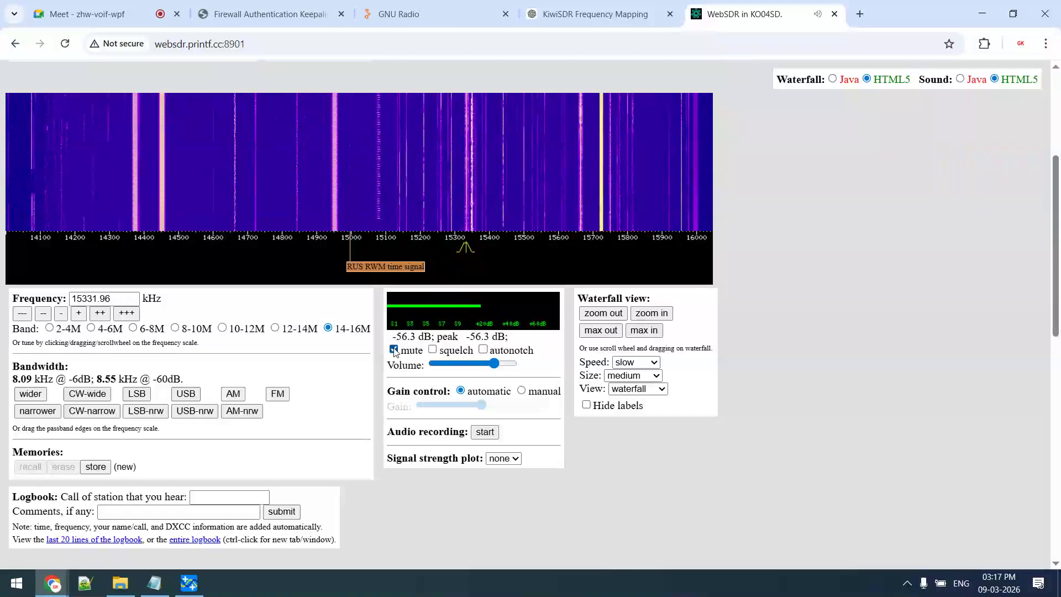
pyautogui.click(393, 349)
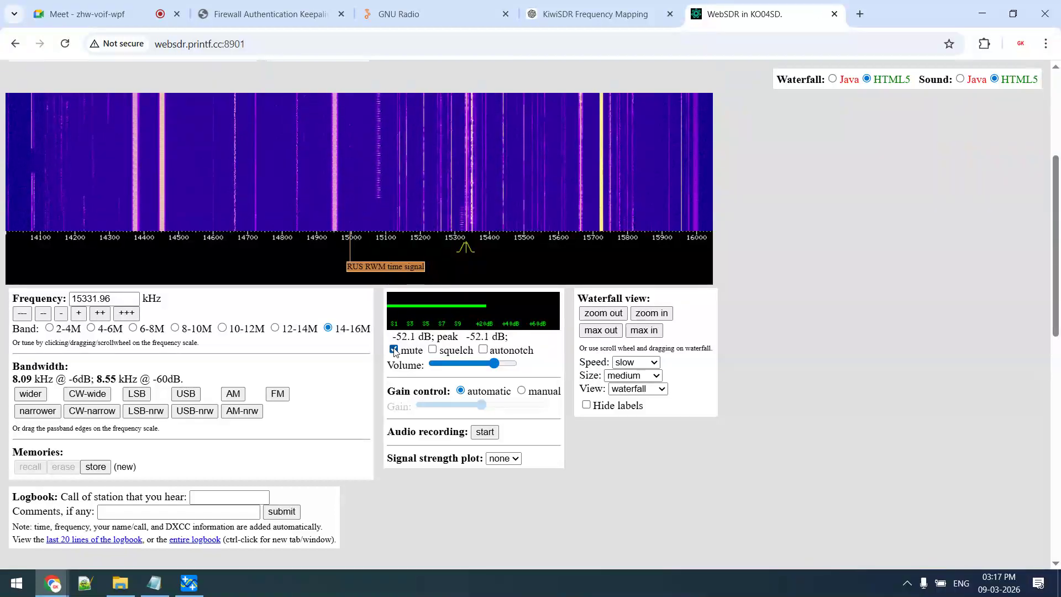